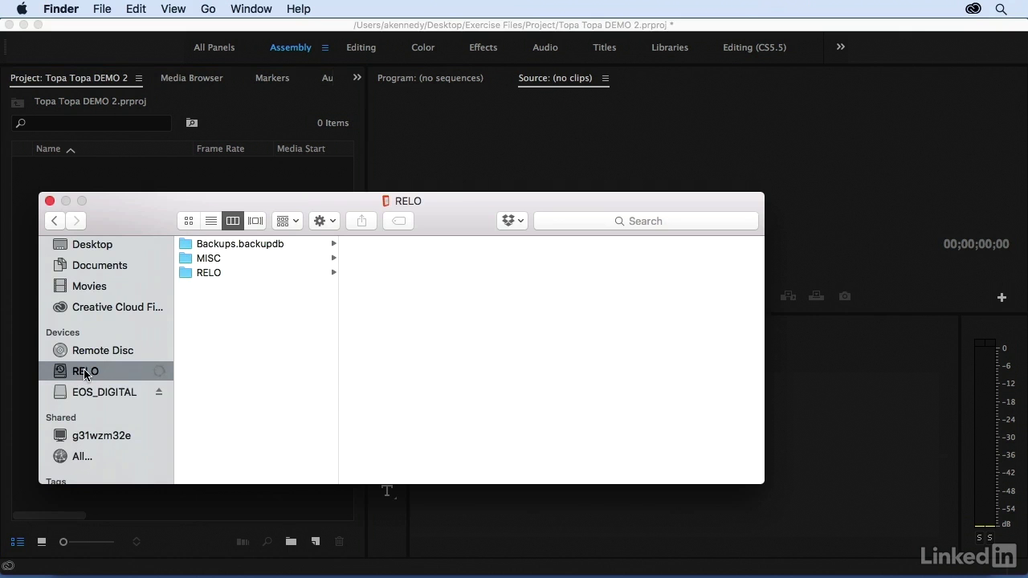
Examine the RELO drive's nested camera folders from RELO/160619/A_01/01 down to the AA908701.MXF file in CLIPS001/AA9087
click(249, 276)
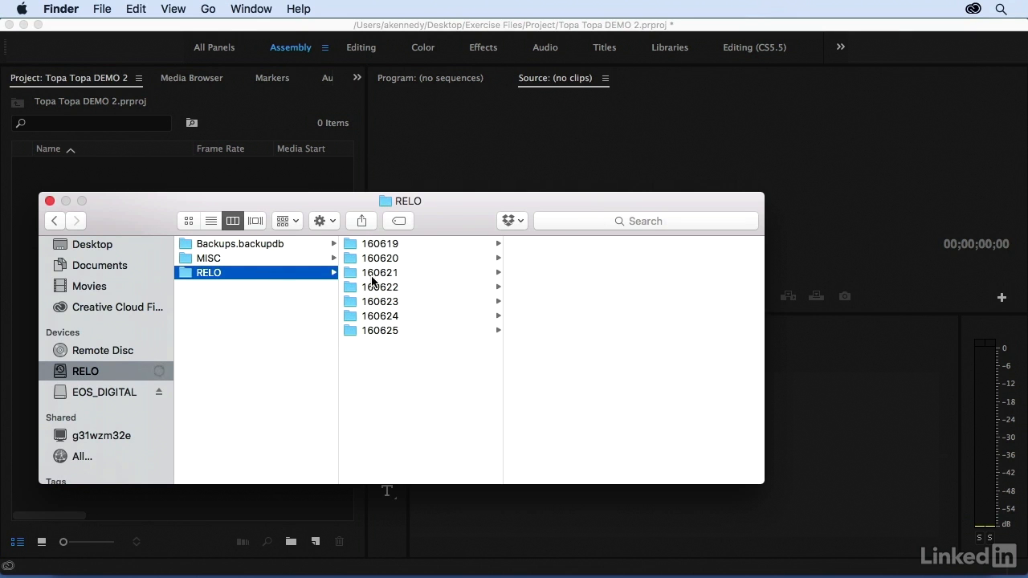
click(402, 244)
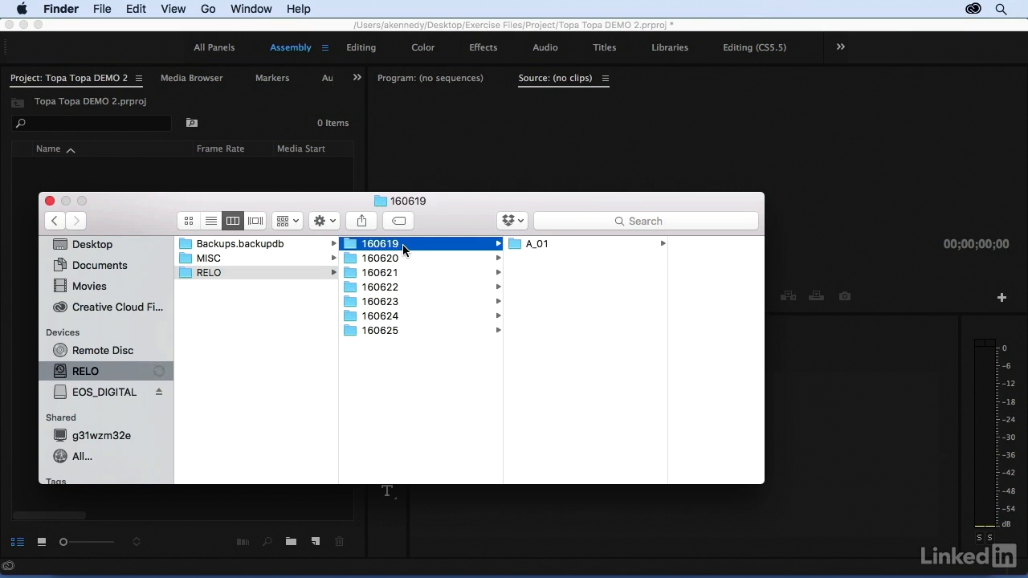
key(Right)
key(Right)
key(Right)
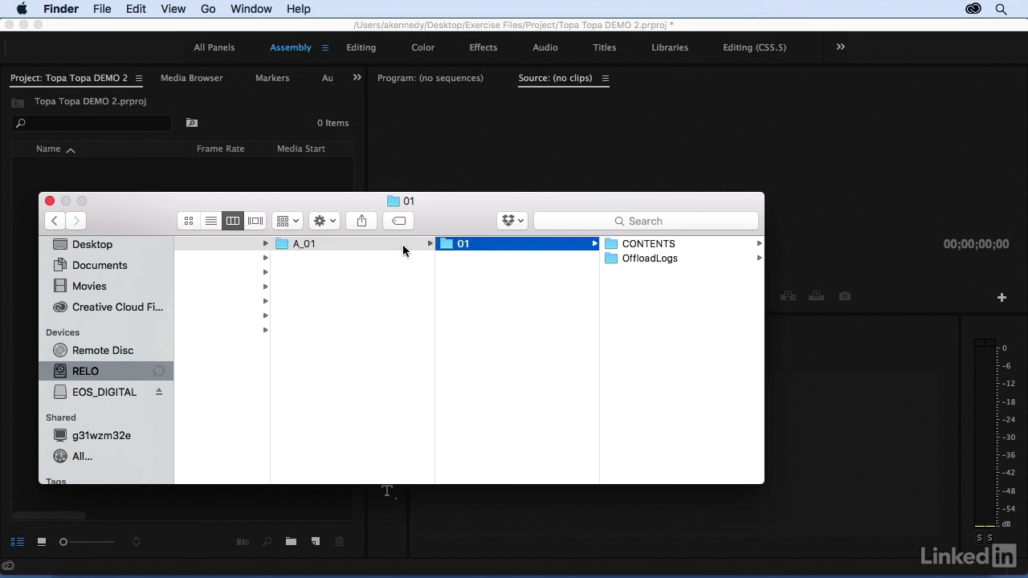
key(Right)
key(Right)
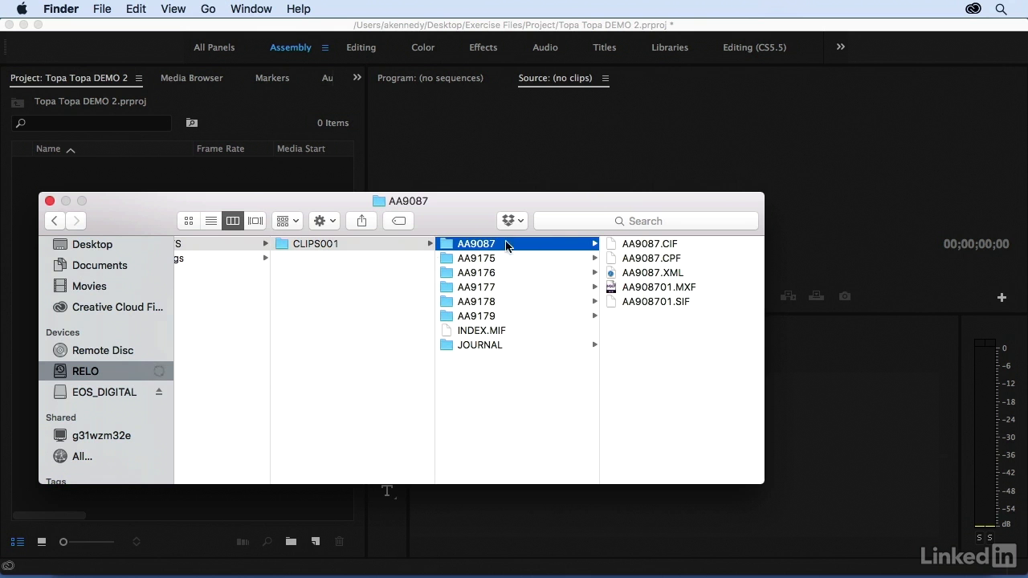
click(679, 287)
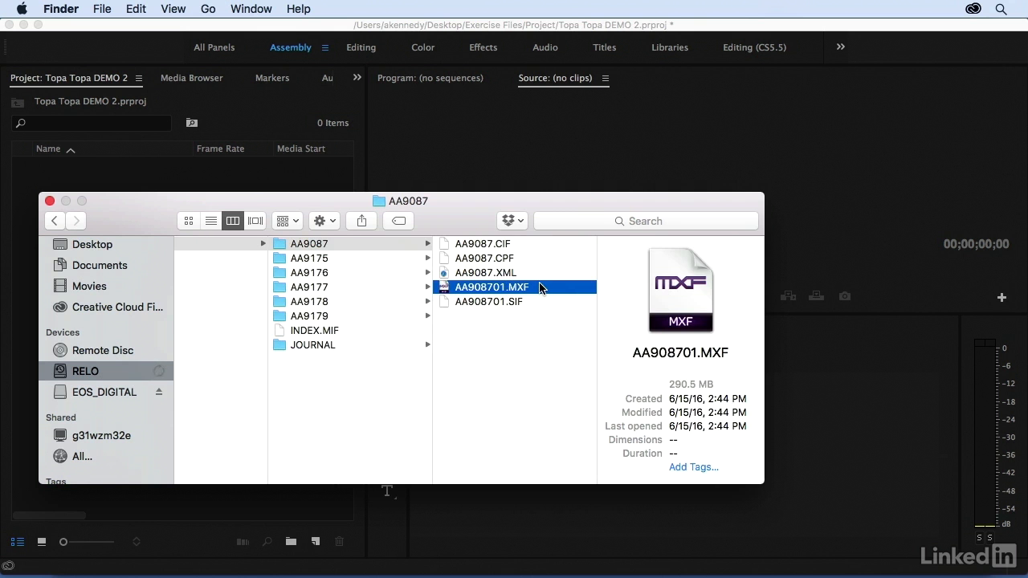
scroll(538, 287, left, 10)
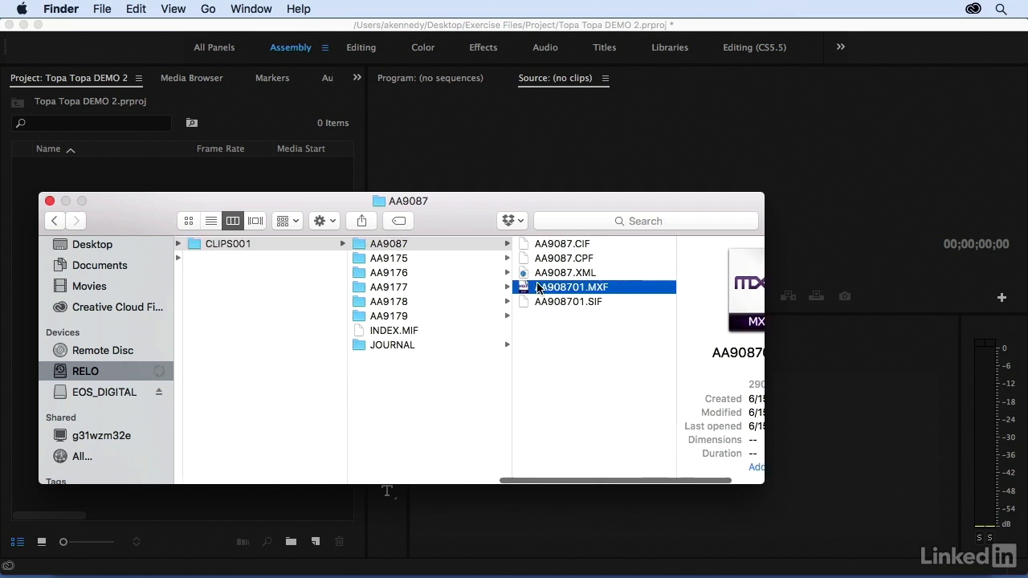
scroll(537, 282, left, 10)
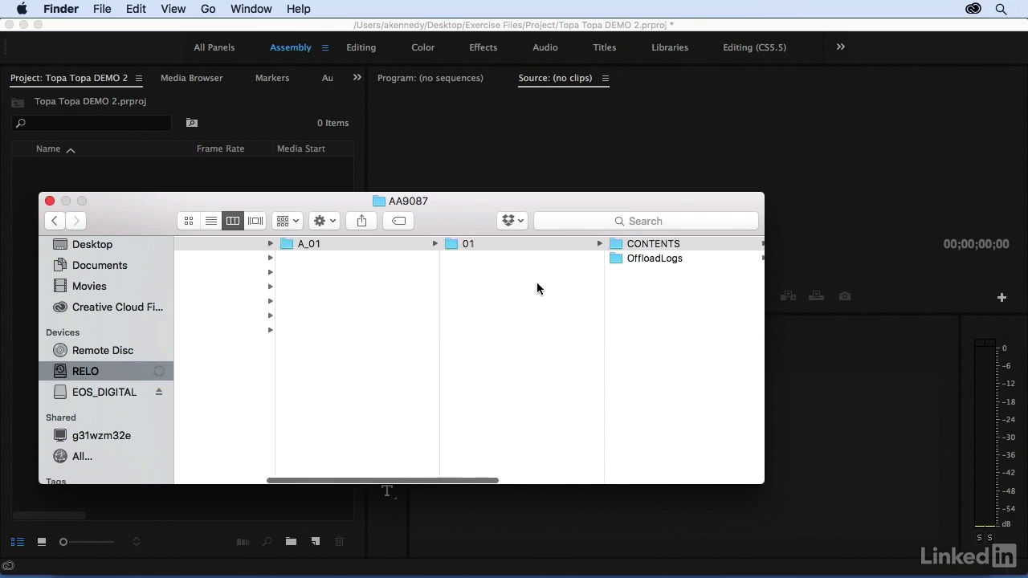
Examine the EOS_DIGITAL card's DCIM/100EOS7D folder and its MVI_1328.MOV file, and close the Finder window
click(104, 393)
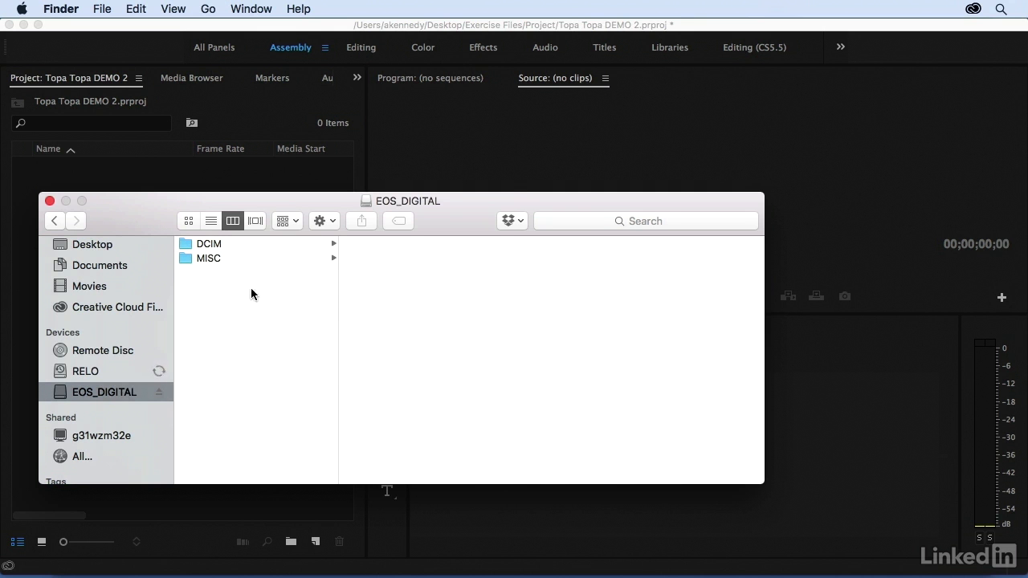
click(260, 242)
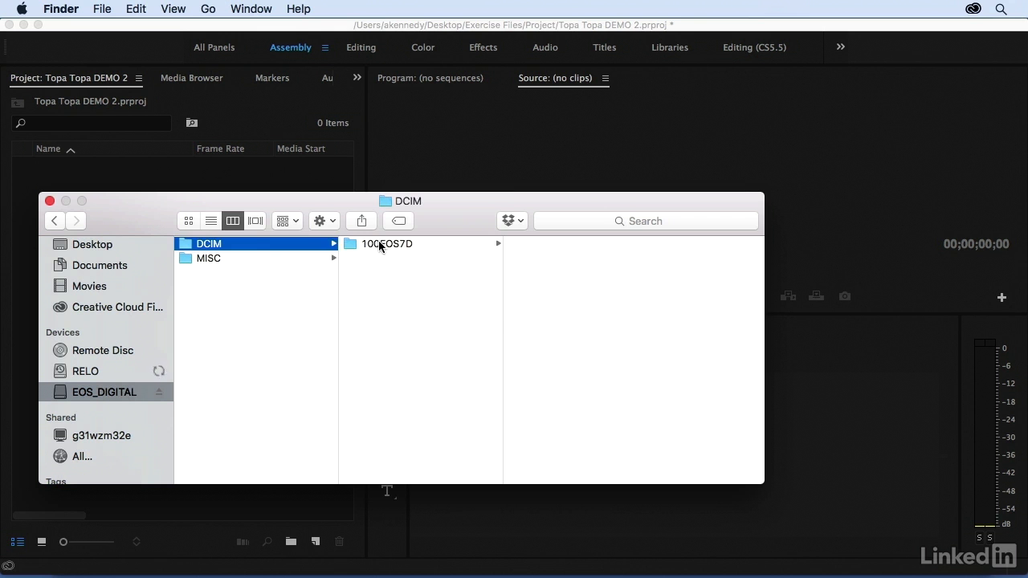
click(380, 243)
click(550, 243)
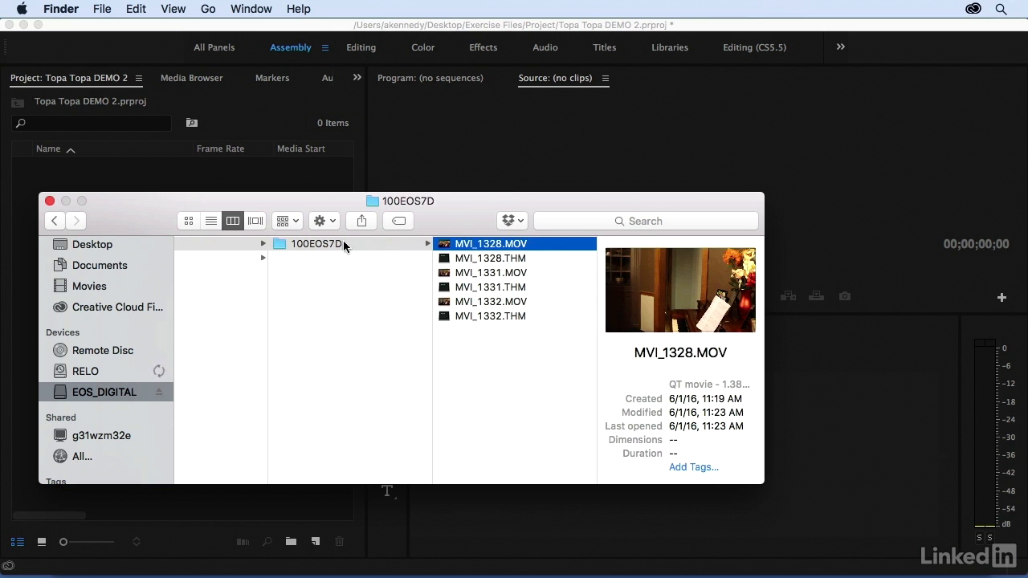
click(50, 201)
click(83, 220)
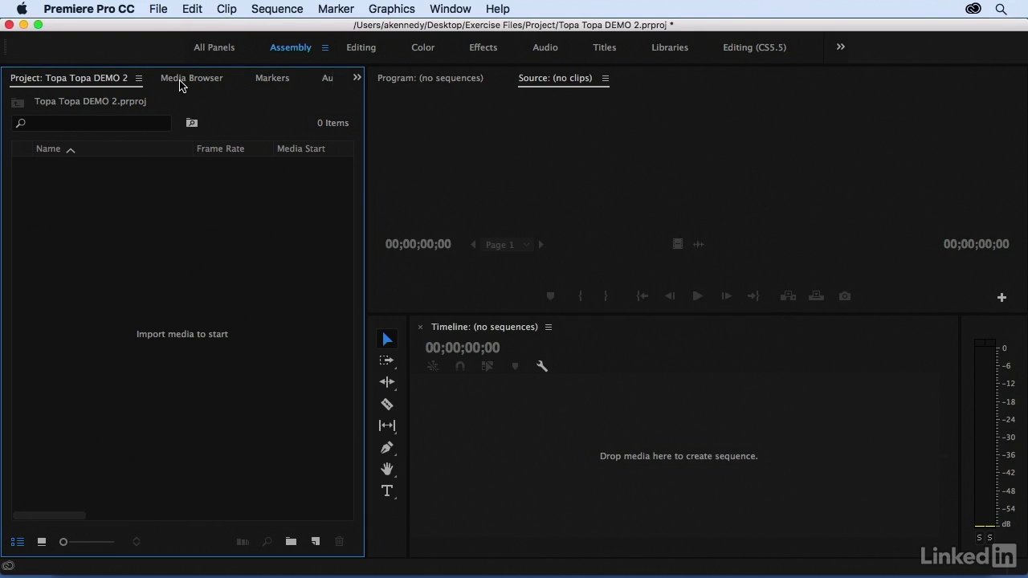
Within Premiere Pro, browse the EOS_DIGITAL card to DCIM/100EOS7D in an enlarged view and show its clips as thumbnails
click(181, 83)
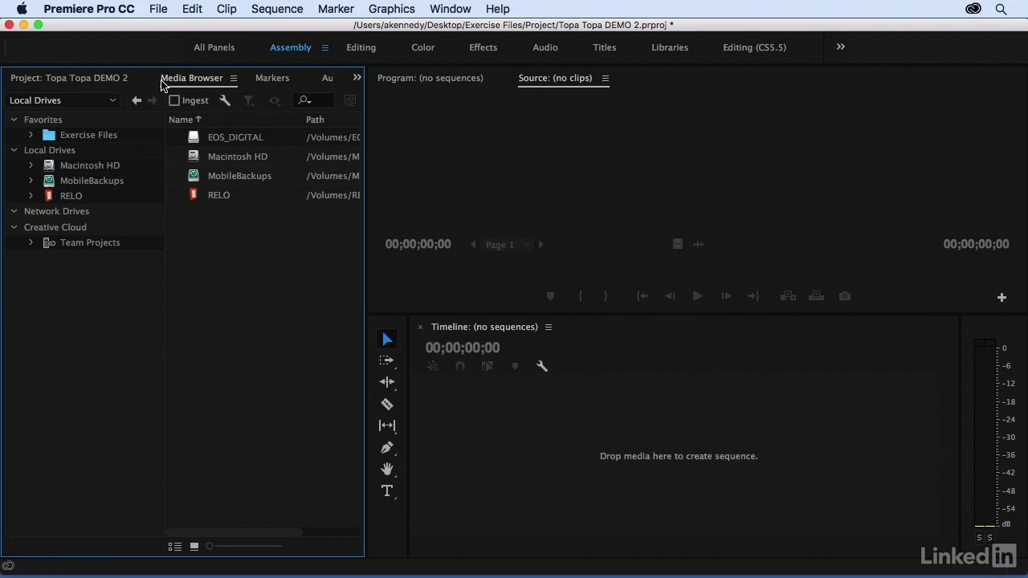
key(grave)
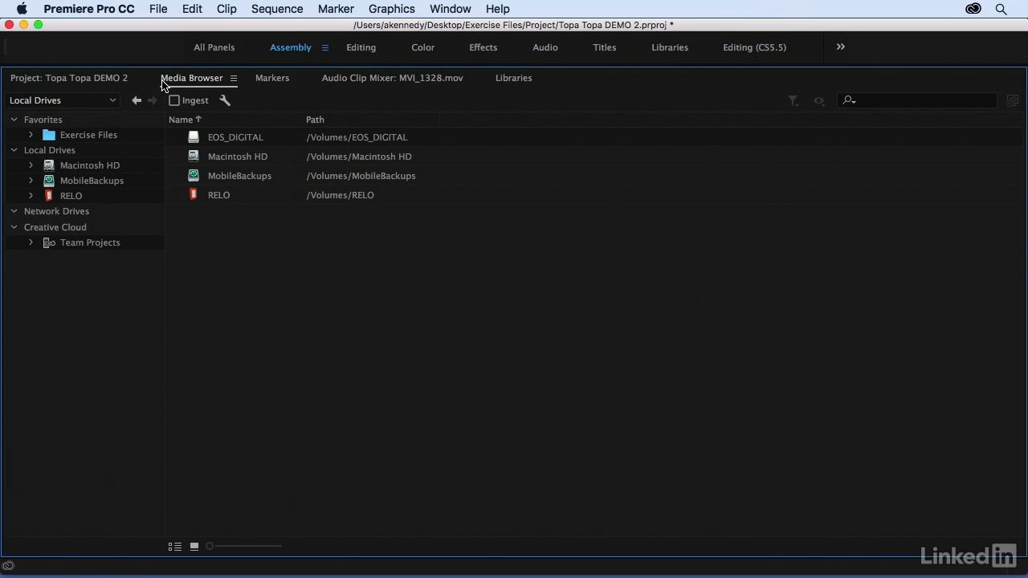
click(215, 141)
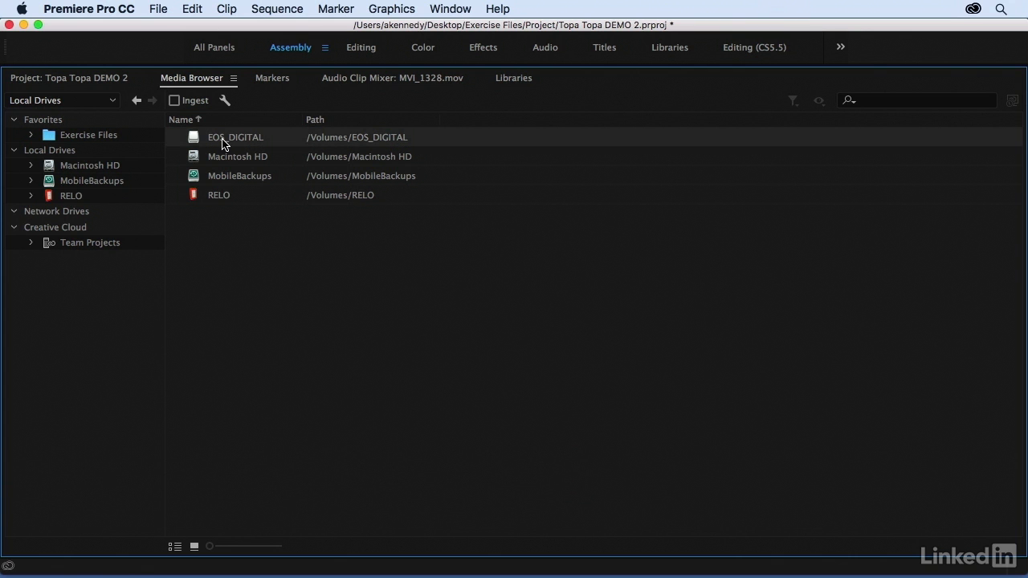
double_click(215, 142)
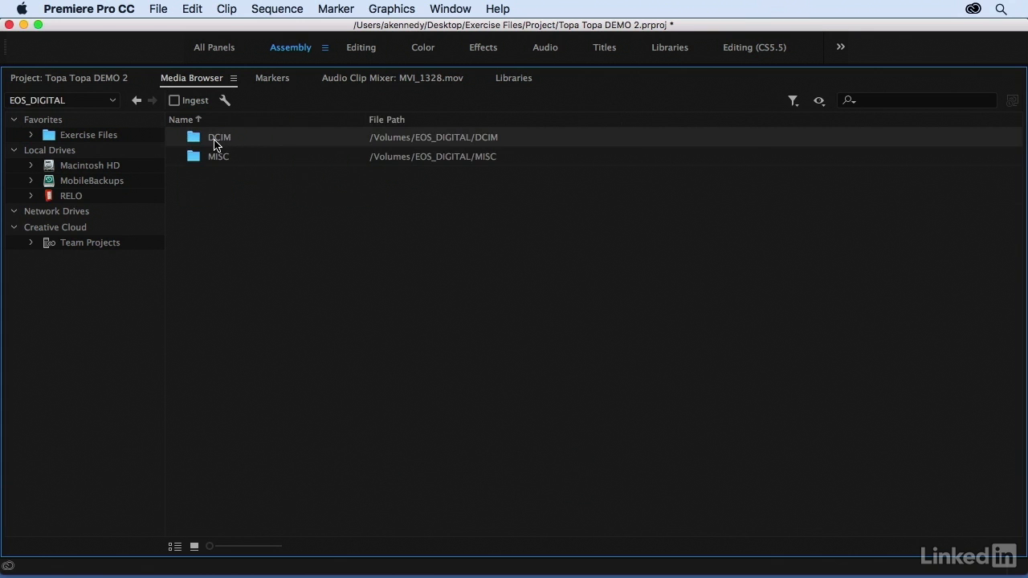
double_click(215, 142)
double_click(229, 140)
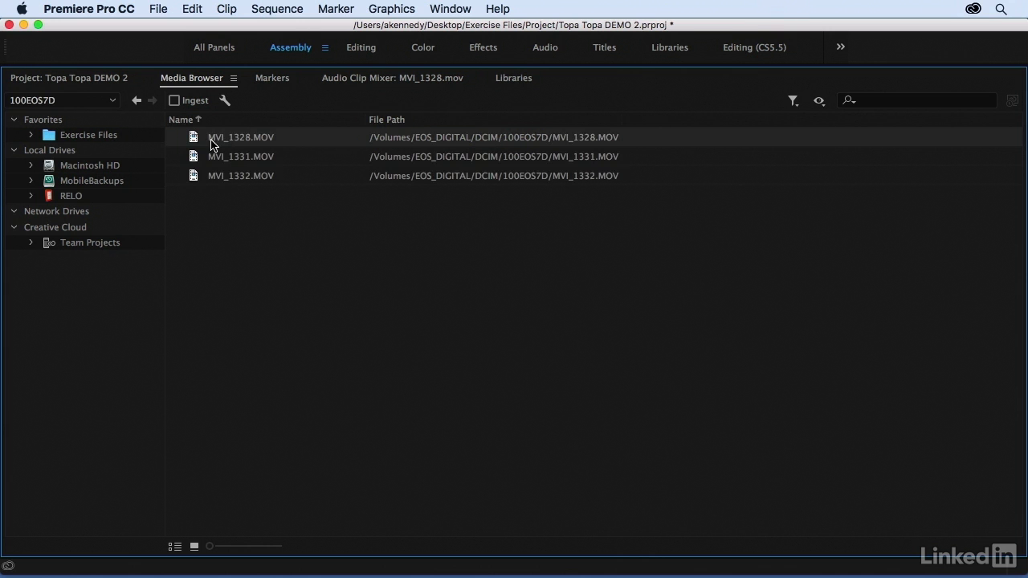
click(194, 548)
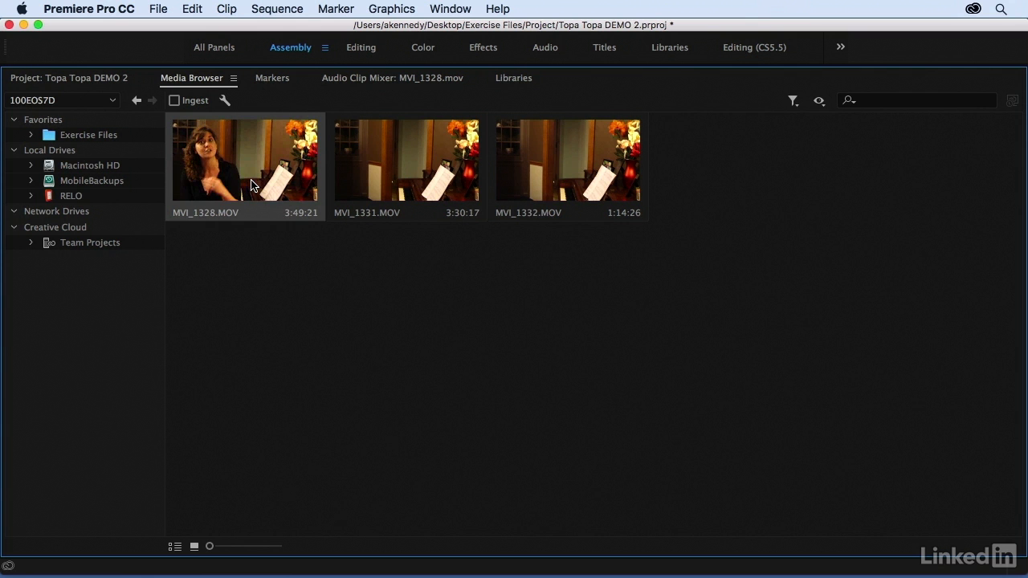
Import MVI_1328.MOV, MVI_1331.MOV and MVI_1332.MOV directly from the card and display them in the project
right_click(537, 171)
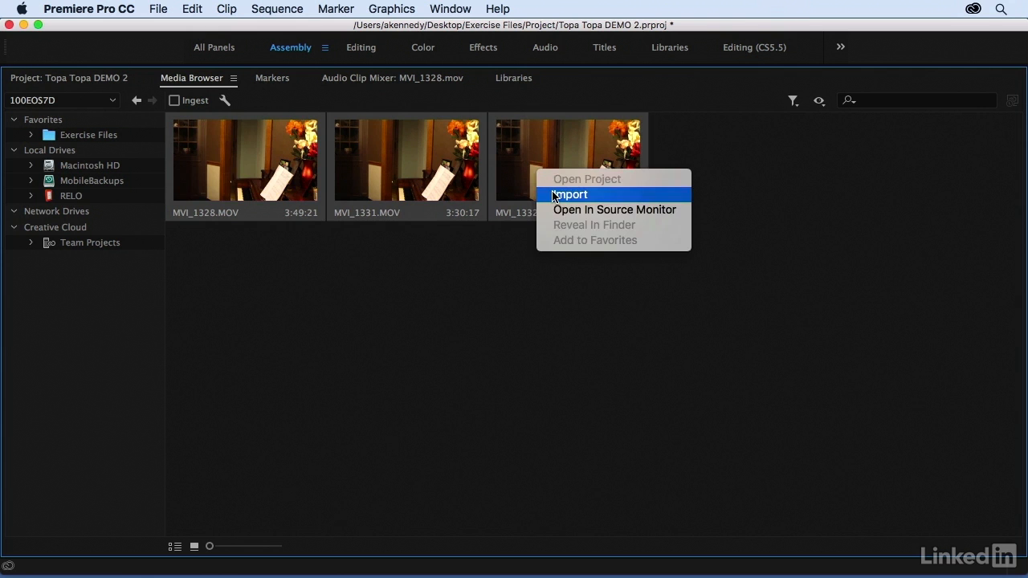
click(553, 194)
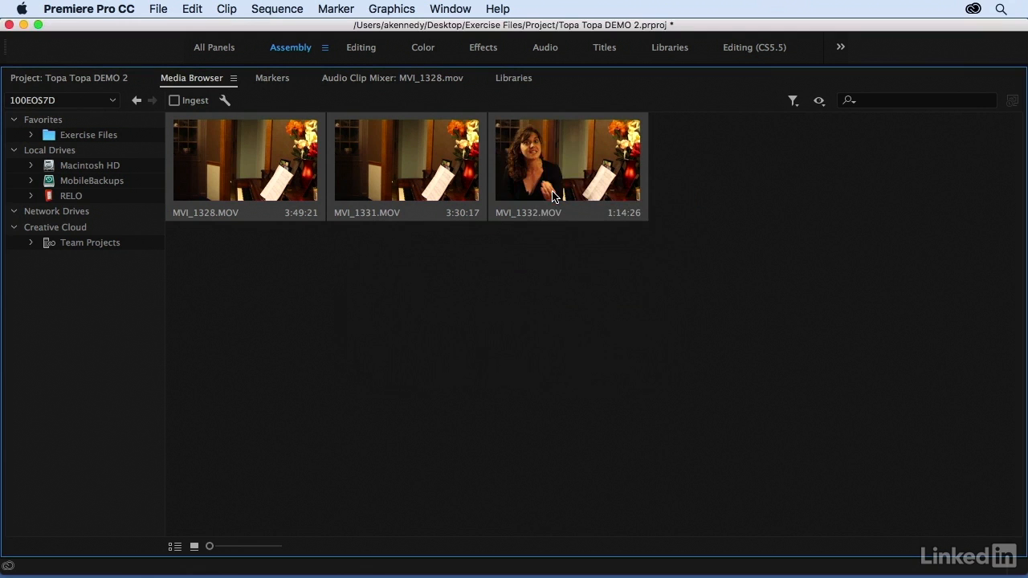
click(57, 80)
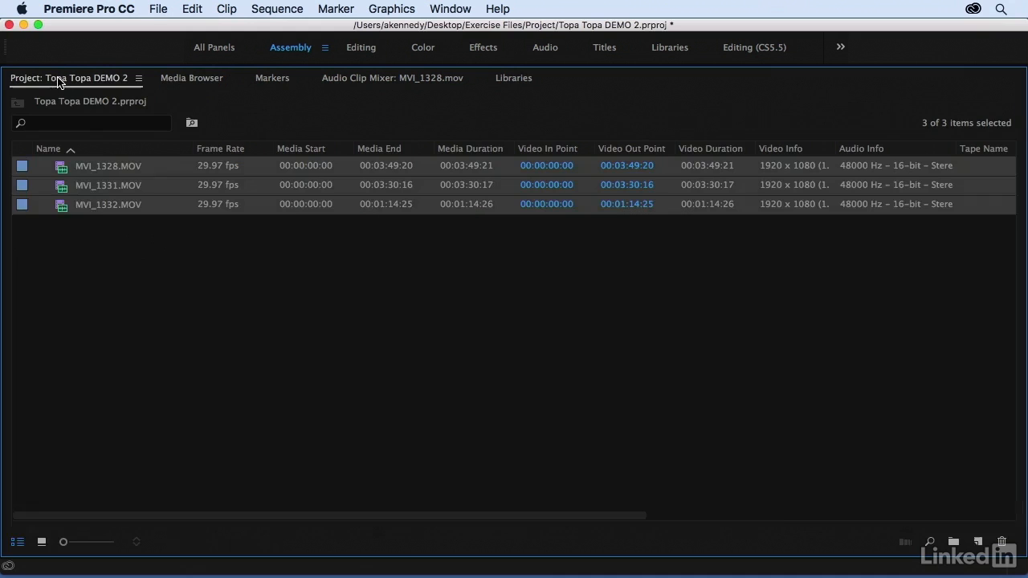
click(64, 224)
Reveal the imported MVI_1328.MOV in Finder to check where its source file is stored, and close the Finder window
click(59, 170)
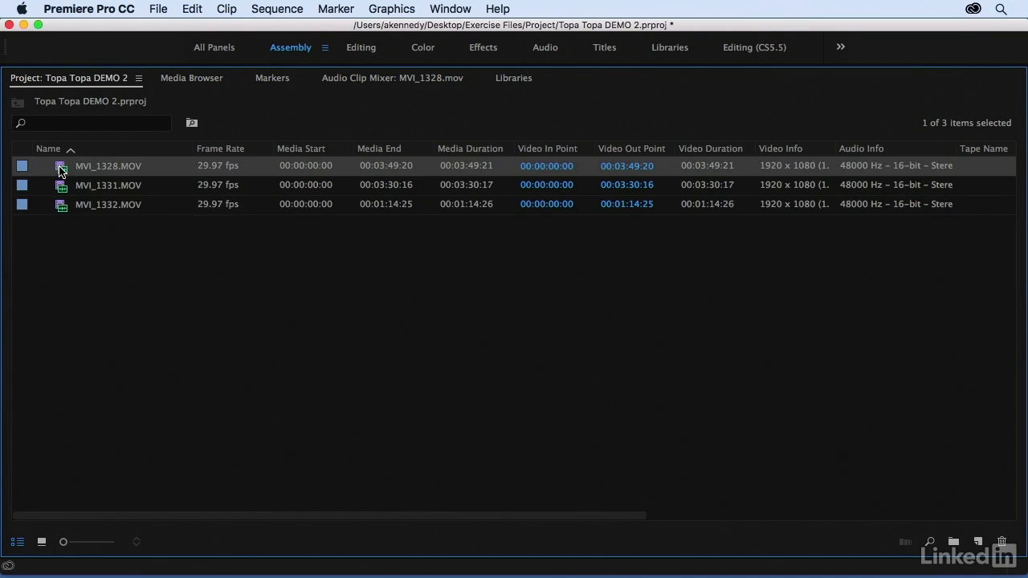
right_click(59, 170)
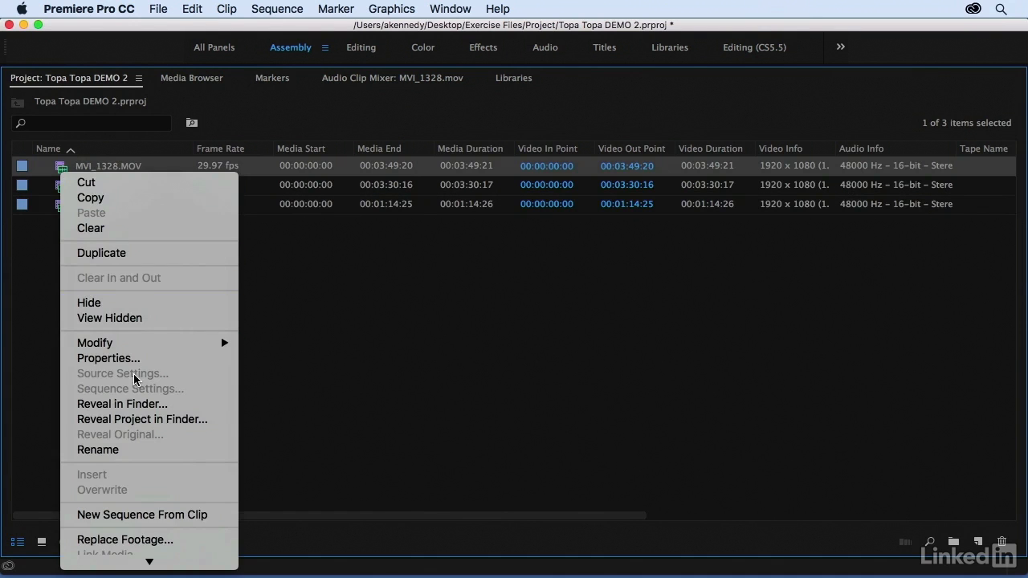
click(112, 403)
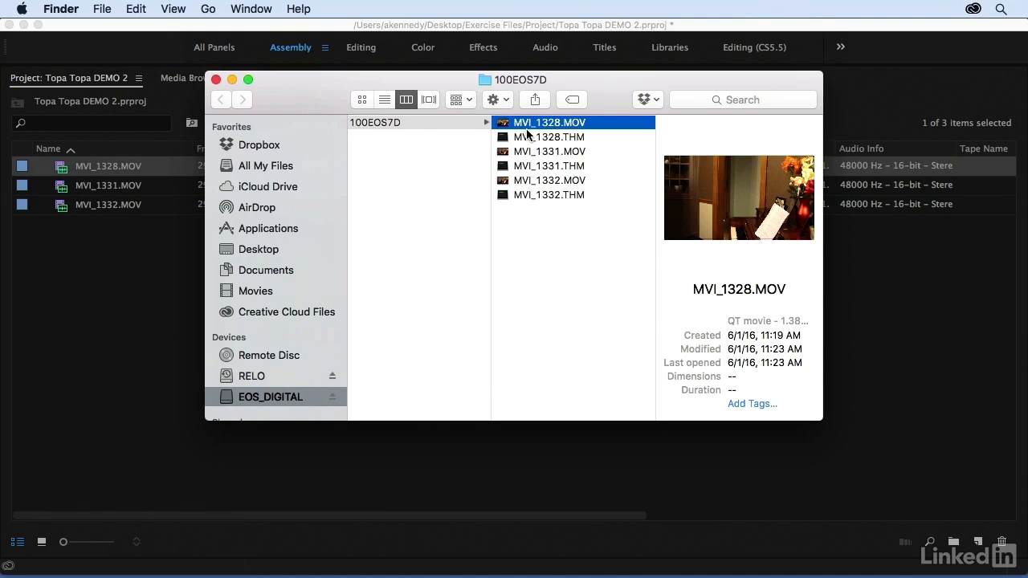
scroll(526, 128, left, 5)
scroll(526, 128, right, 2)
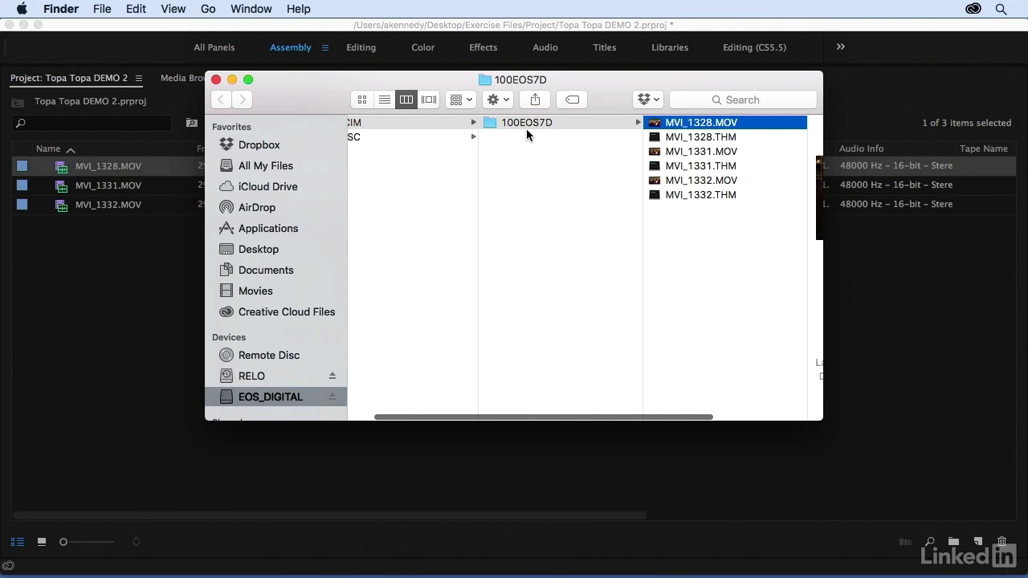
scroll(526, 129, right, 1)
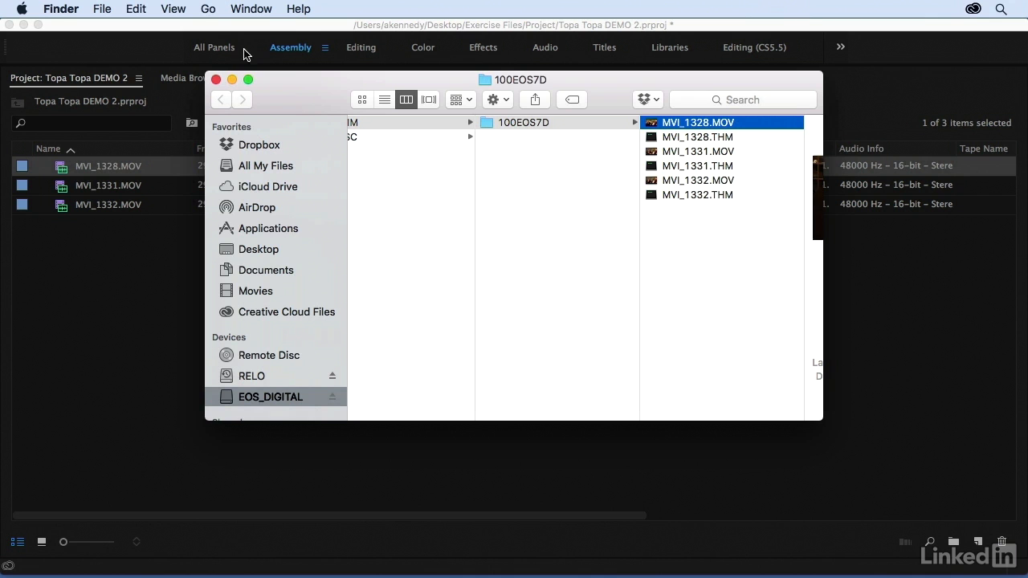
click(216, 80)
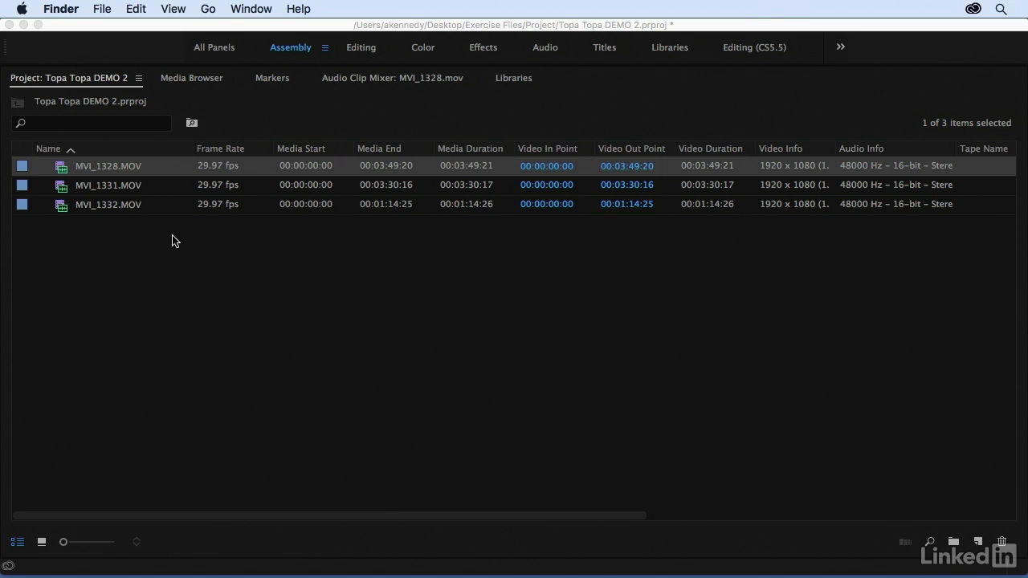
Delete all three imported MVI clips from the project
drag(135, 237, 62, 142)
key(Delete)
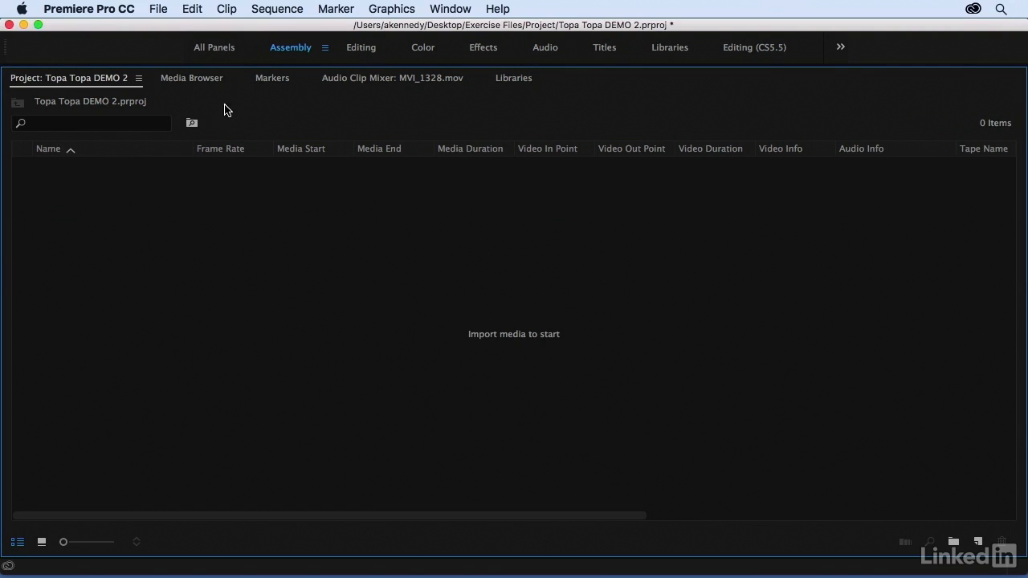
Enable ingest for media imports and set it to Transcode with the Match Source - Apple ProRes 422 preset
click(192, 80)
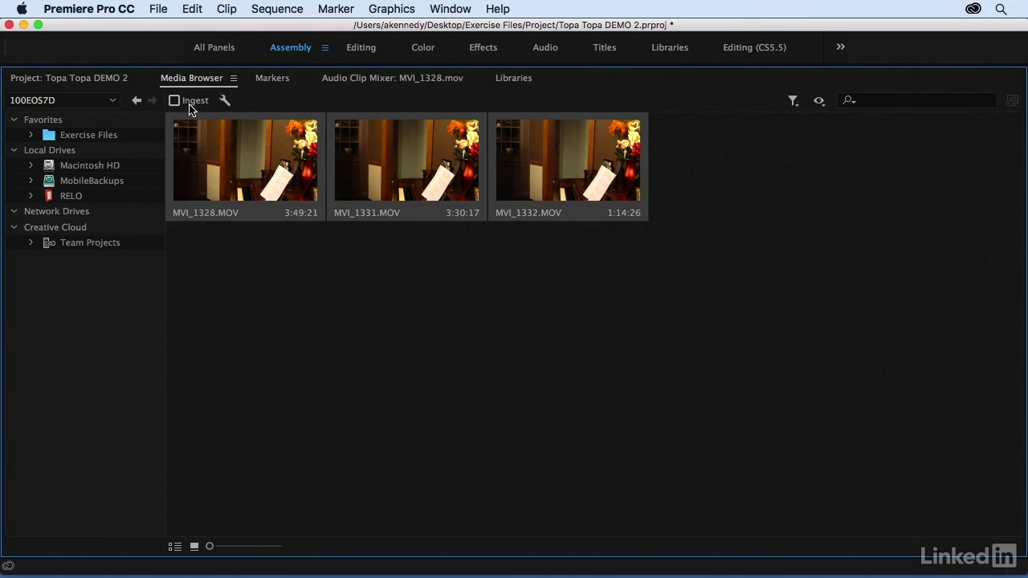
click(174, 101)
click(225, 103)
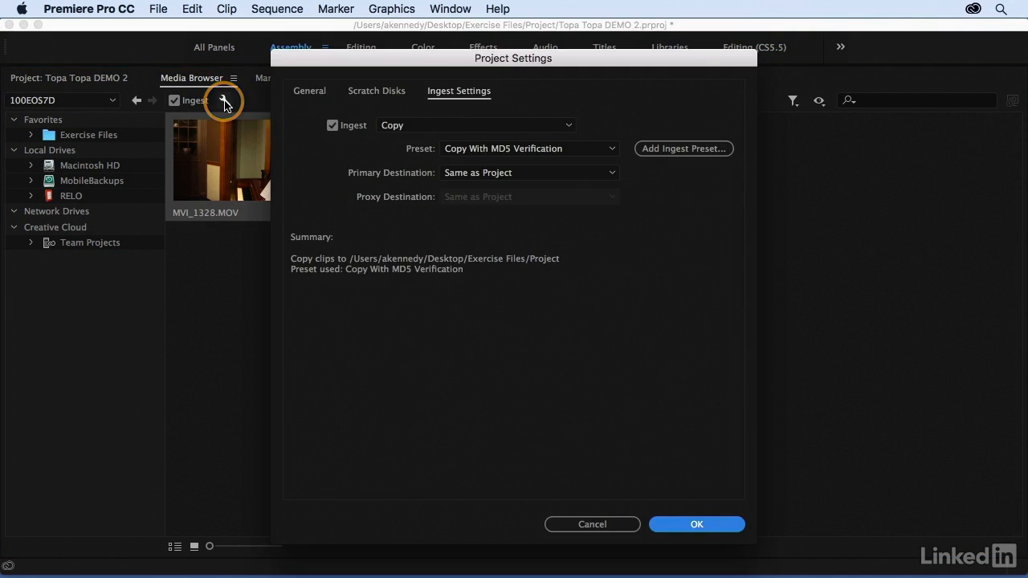
click(546, 129)
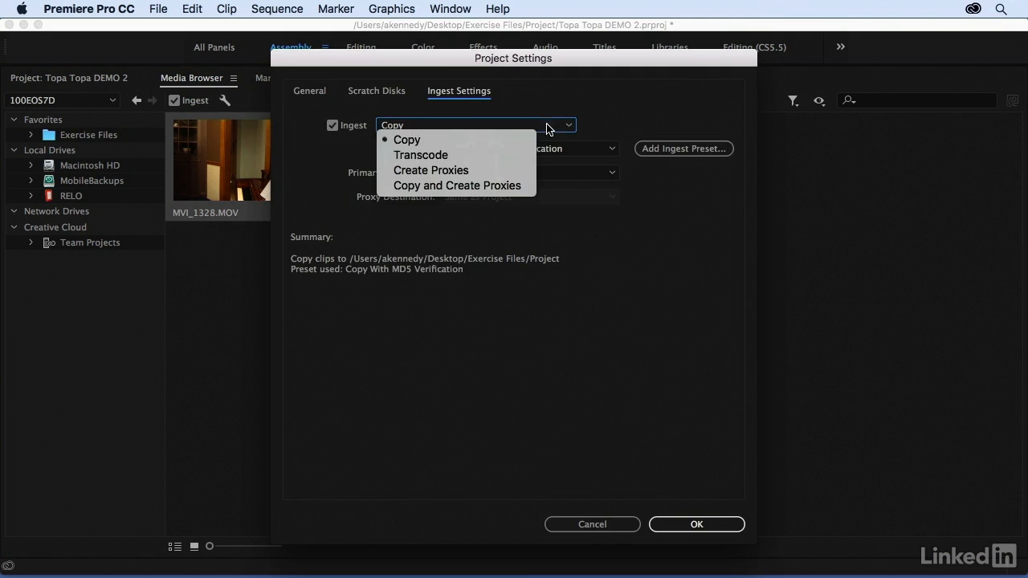
click(504, 157)
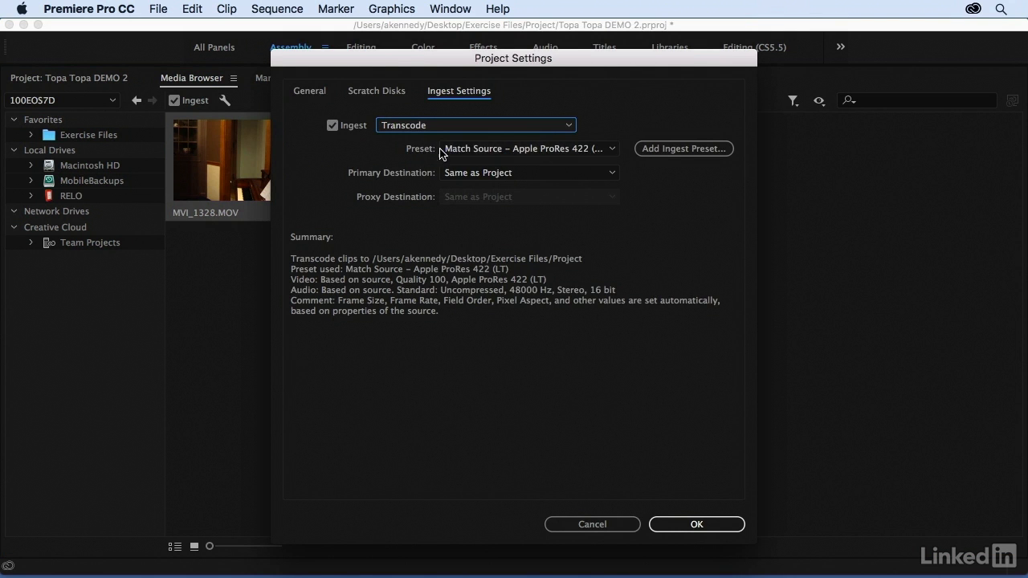
click(584, 151)
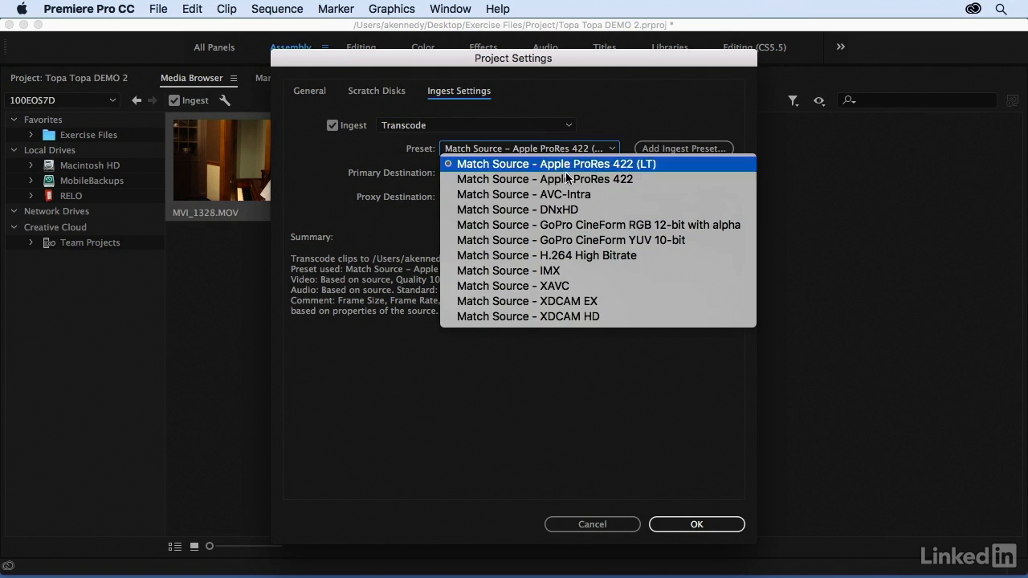
click(644, 181)
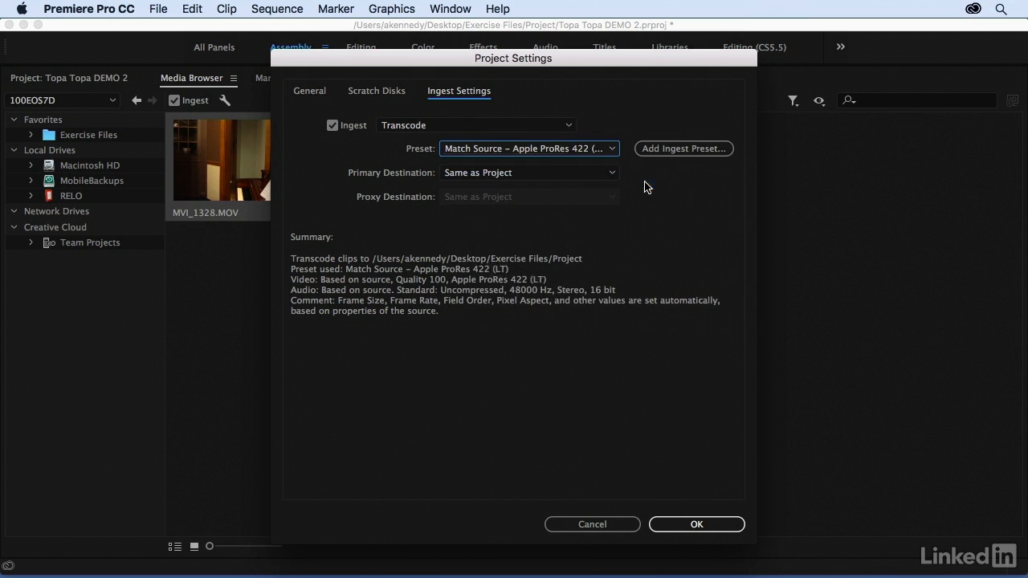
Set the primary ingest destination to a new folder named Transcoded Assets inside Desktop/Exercise Files/Media, and apply the project settings
click(555, 175)
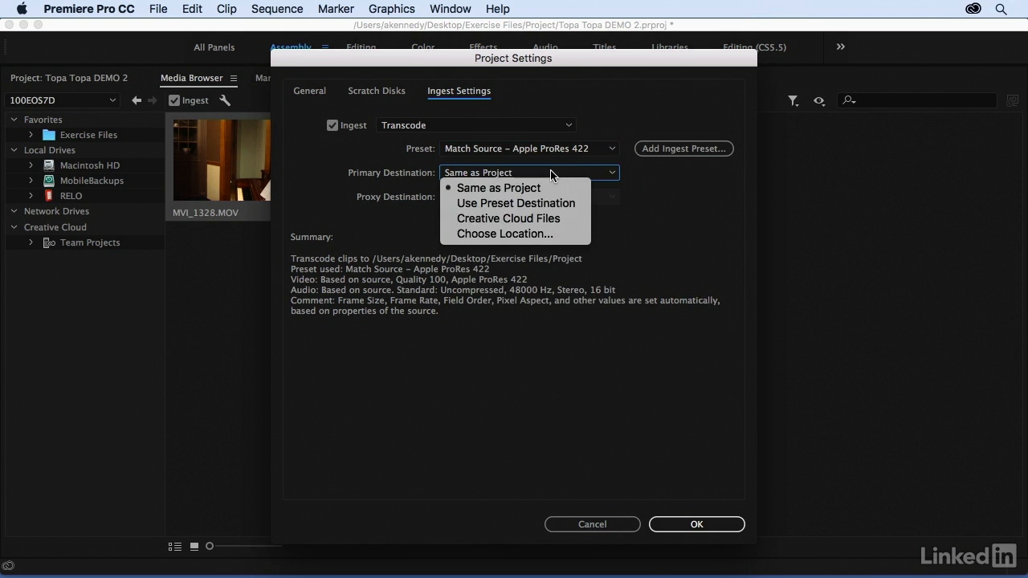
click(522, 233)
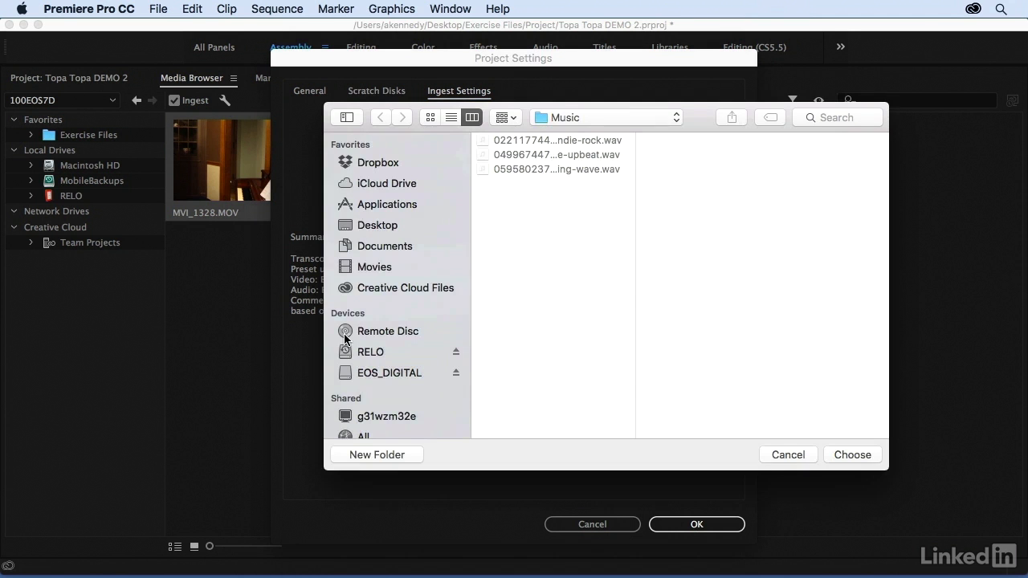
click(379, 226)
click(522, 140)
click(674, 154)
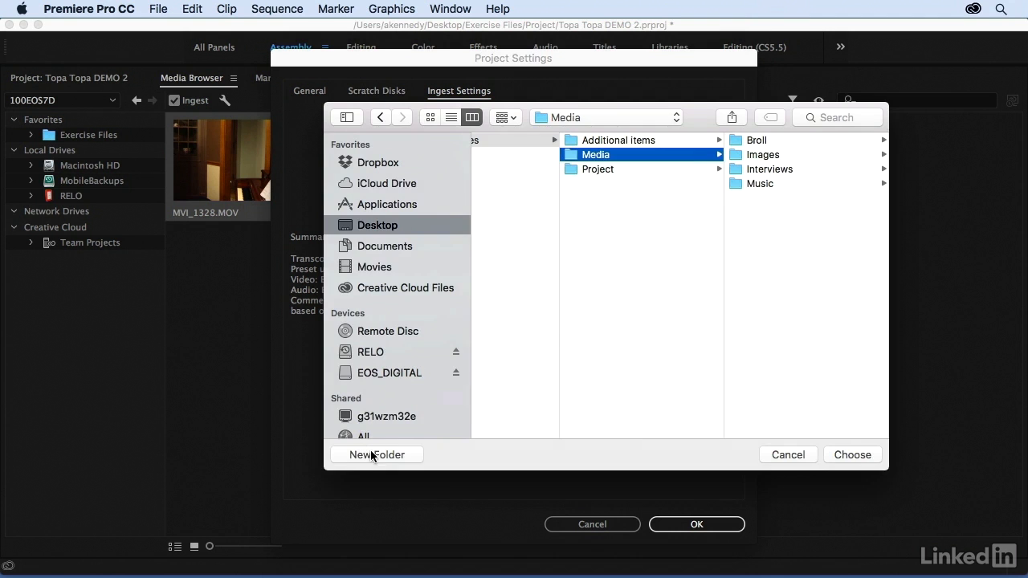
click(373, 454)
text(Transcoded Assets)
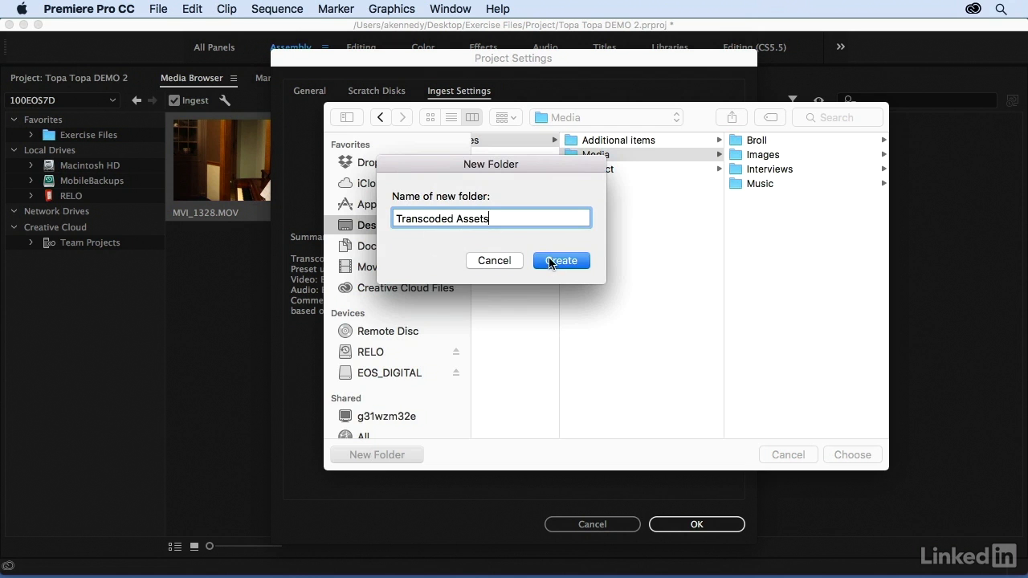
click(560, 260)
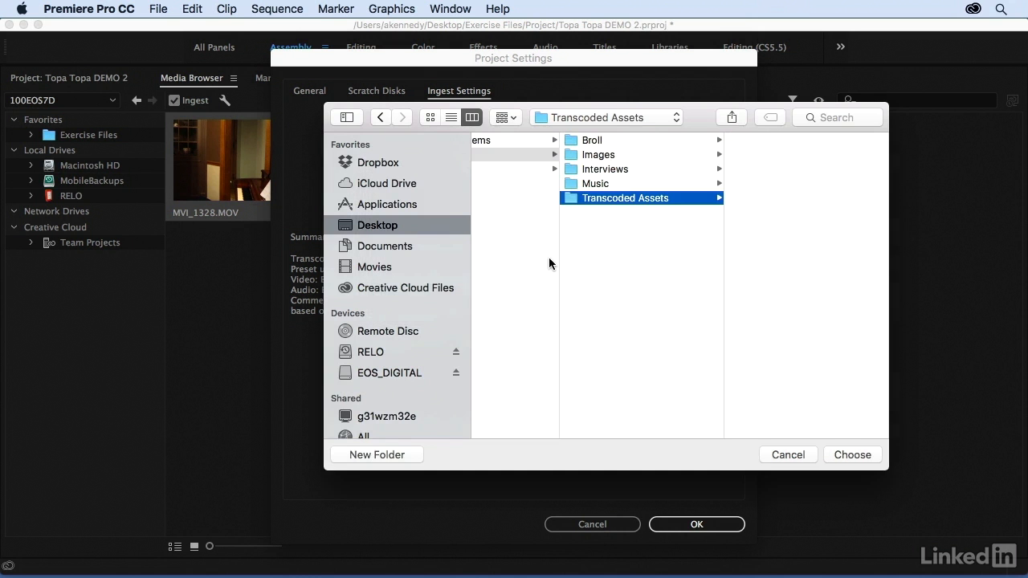
click(852, 456)
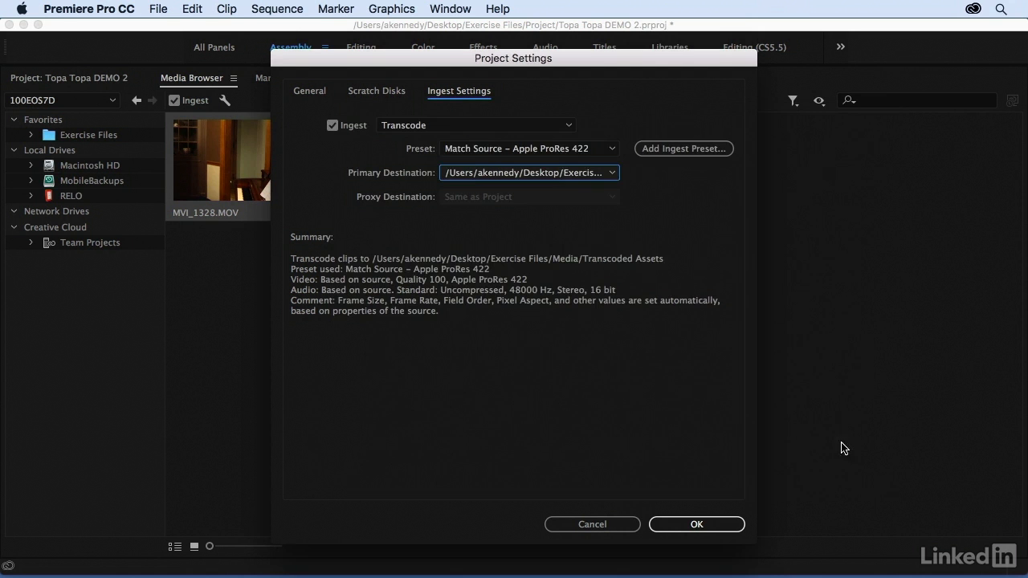
click(692, 524)
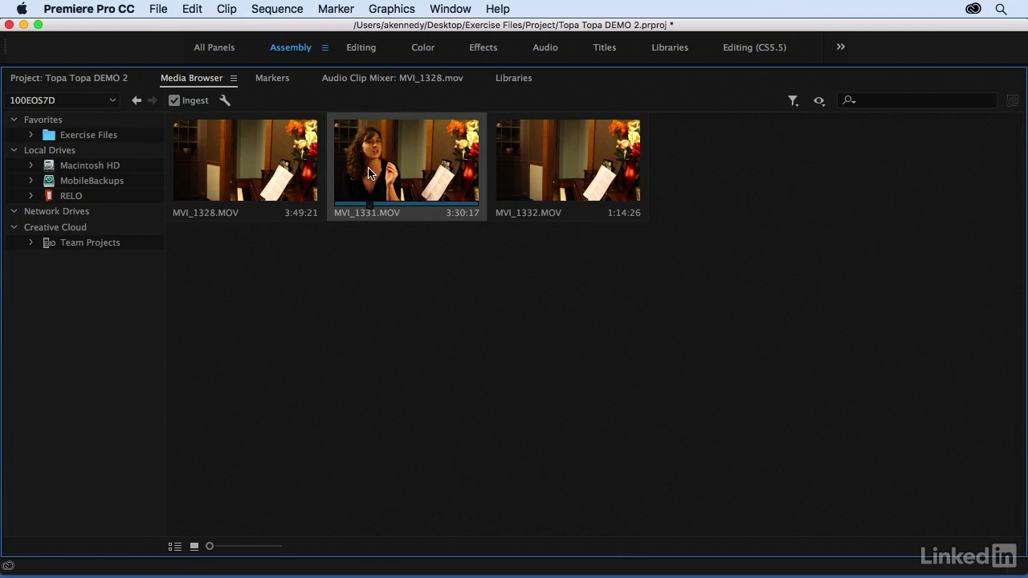
Review the ingest settings and the available ingest methods, keeping Transcode selected
click(225, 100)
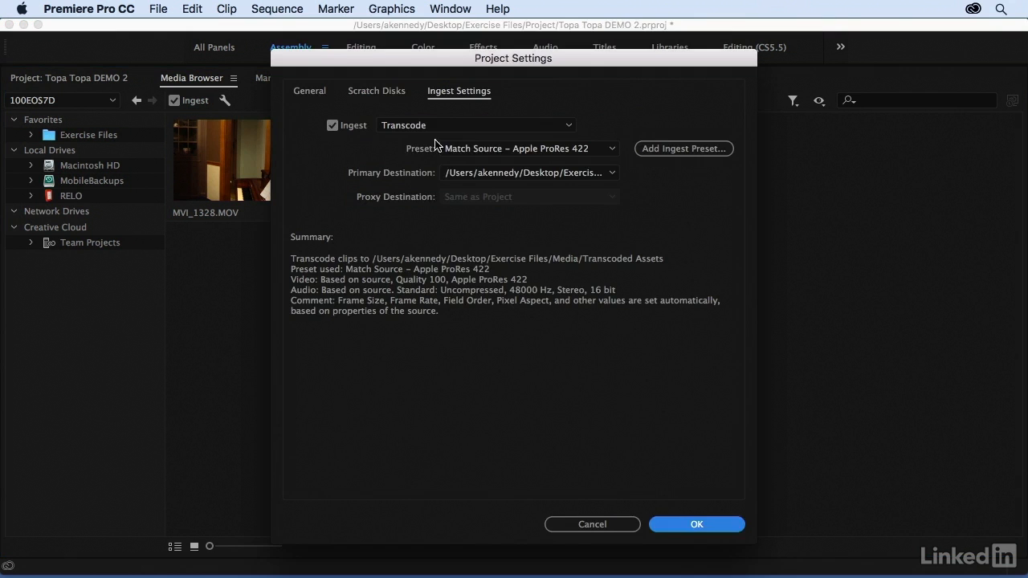
click(472, 127)
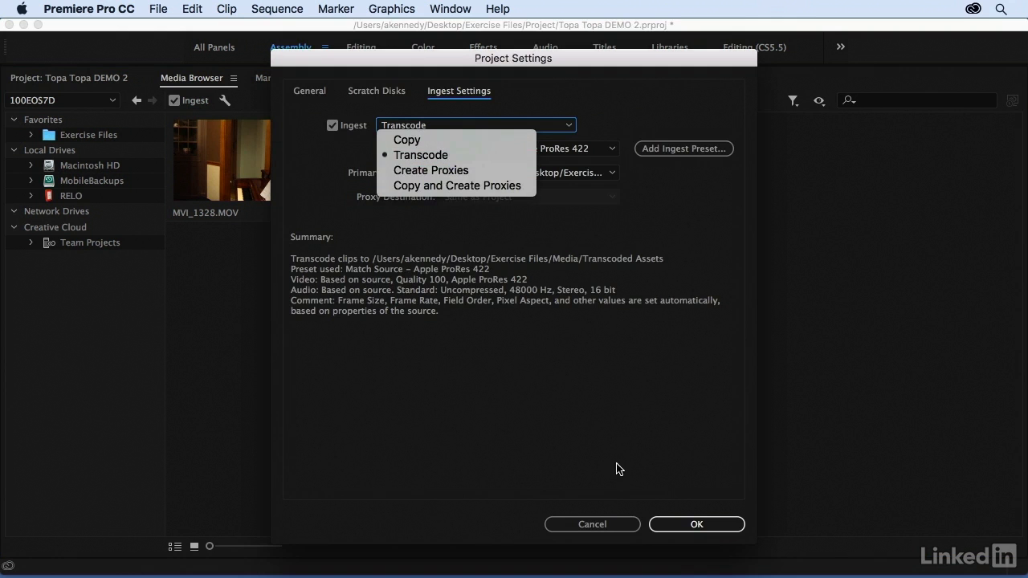
click(670, 525)
click(675, 531)
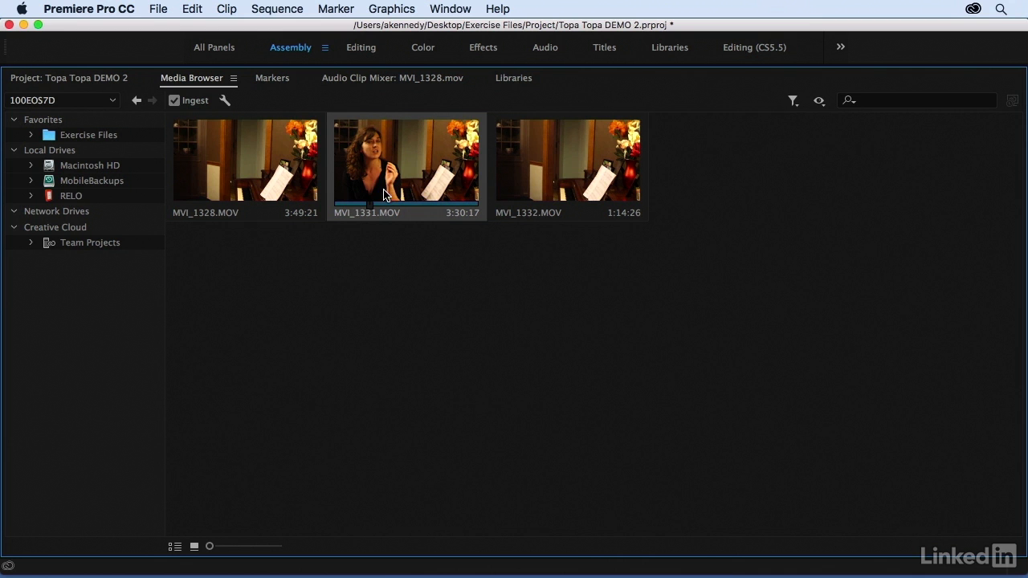
Mark a section about two seconds long on MVI_1331.MOV, from about 00:00:50:09 to 00:00:52:12
key(i)
key(i)
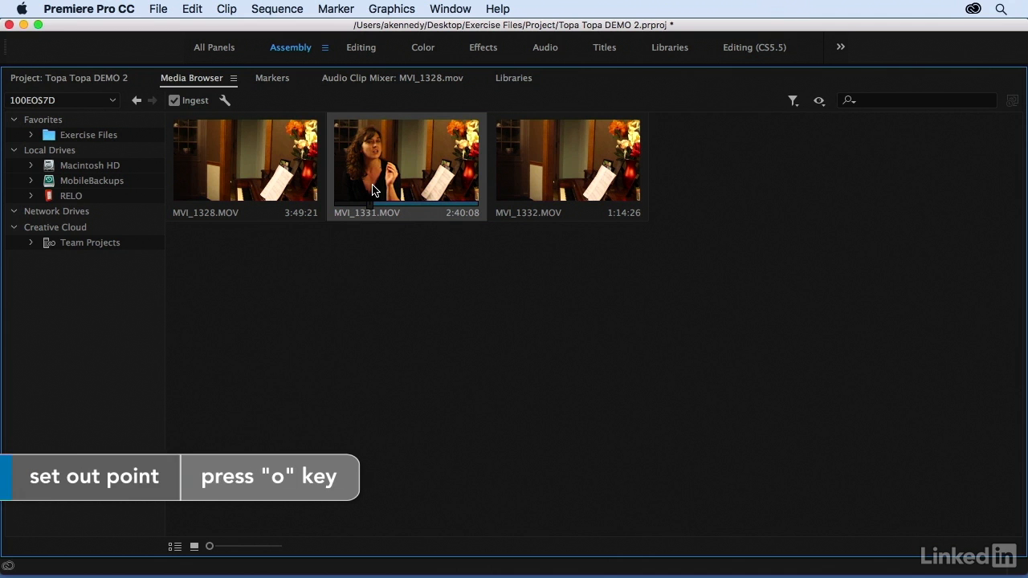
key(o)
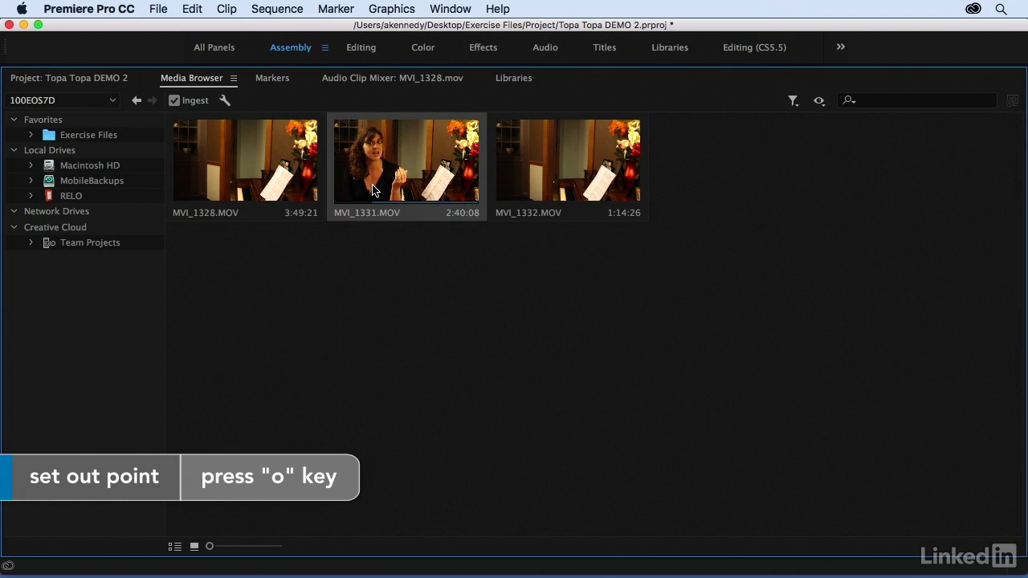
key(o)
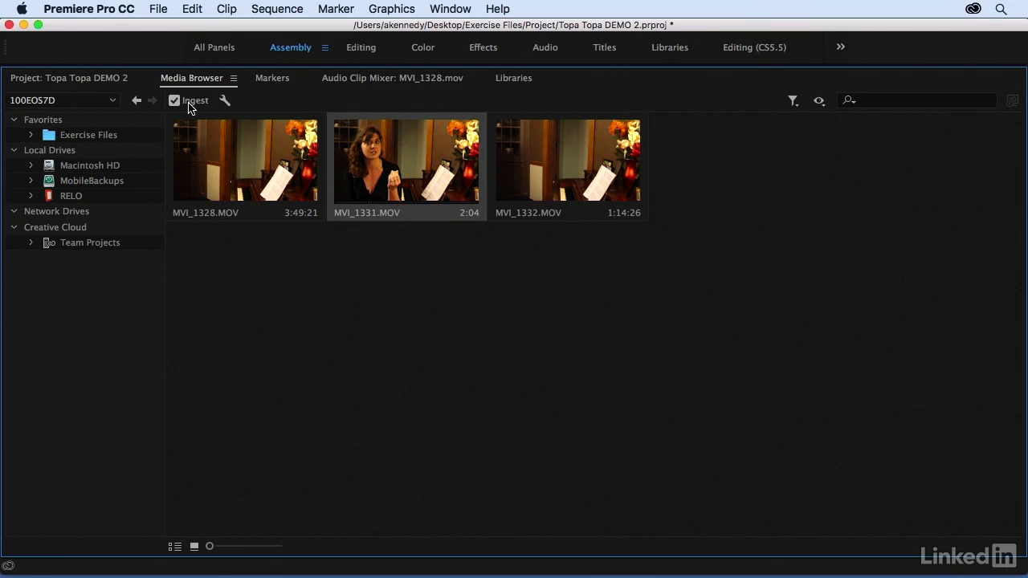
Import the marked section of MVI_1331.MOV with transcoding and display it in the project
right_click(387, 157)
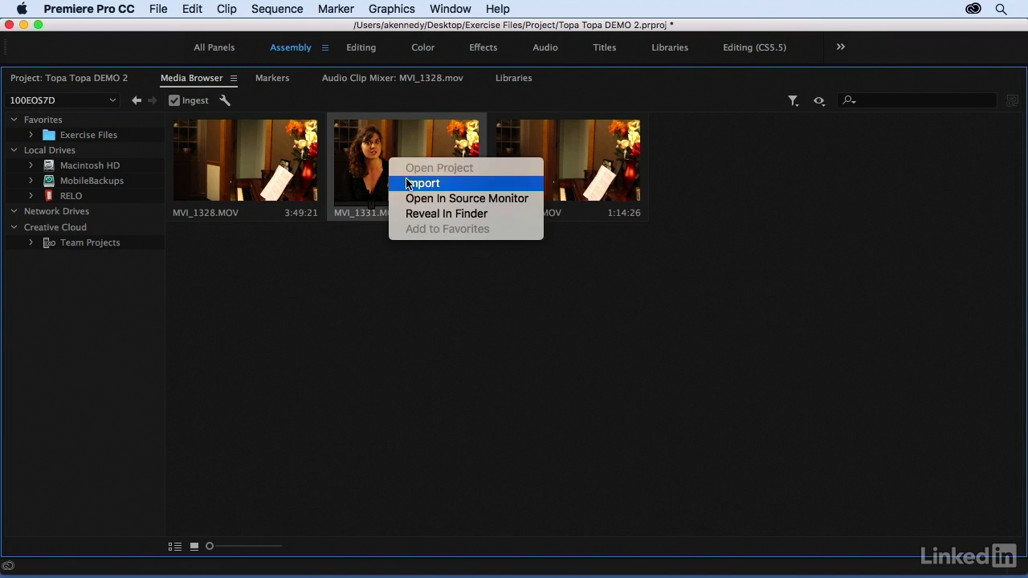
click(405, 182)
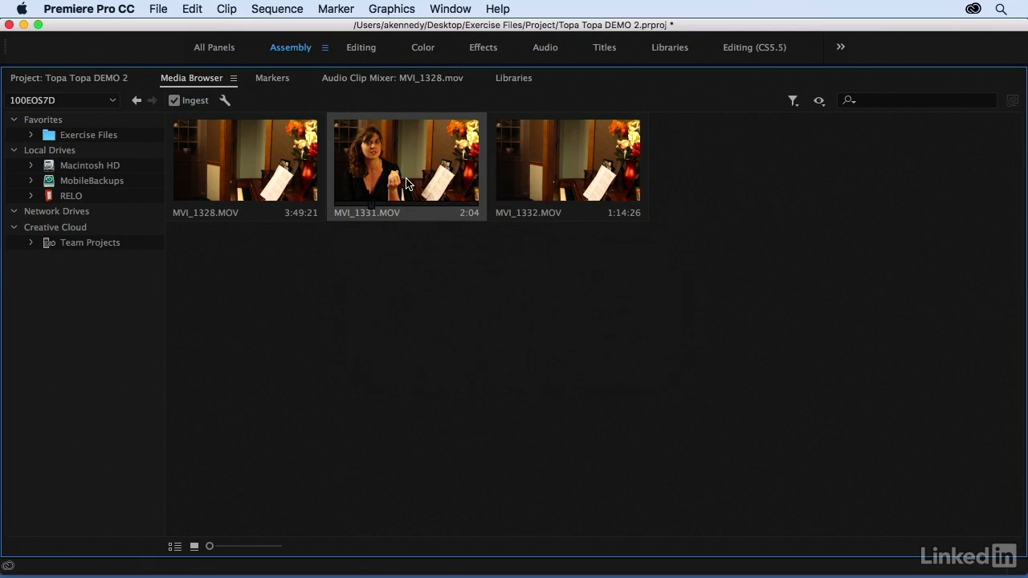
click(64, 78)
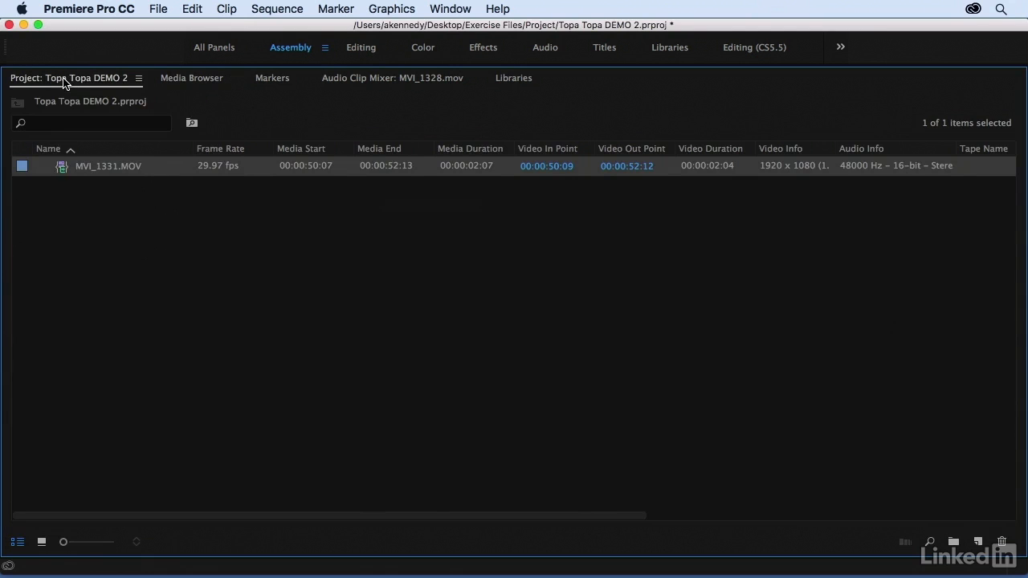
Reveal the transcoded MVI_1331.mov in Finder and check which folder holds it
right_click(61, 171)
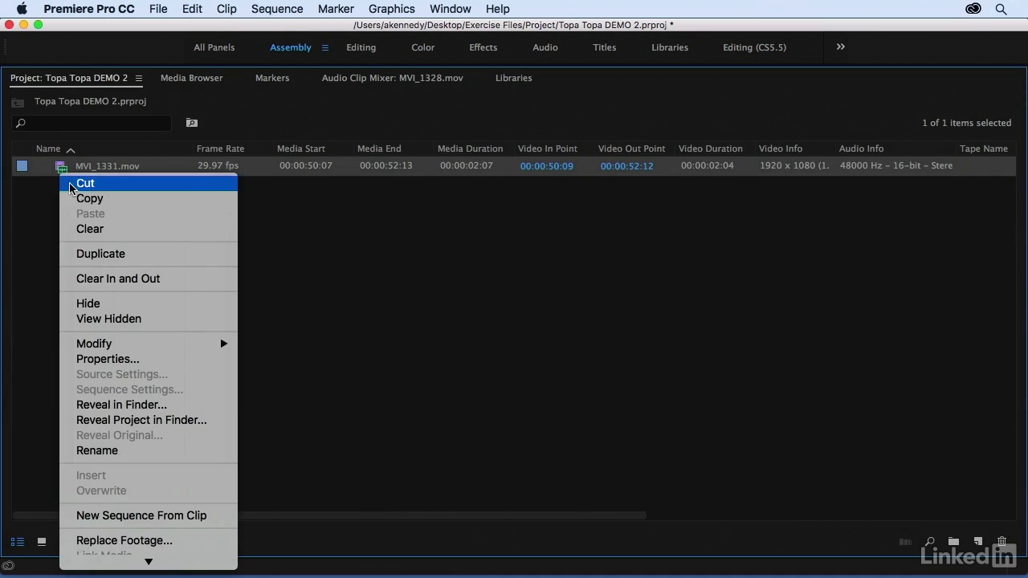
click(112, 409)
scroll(394, 219, left, 5)
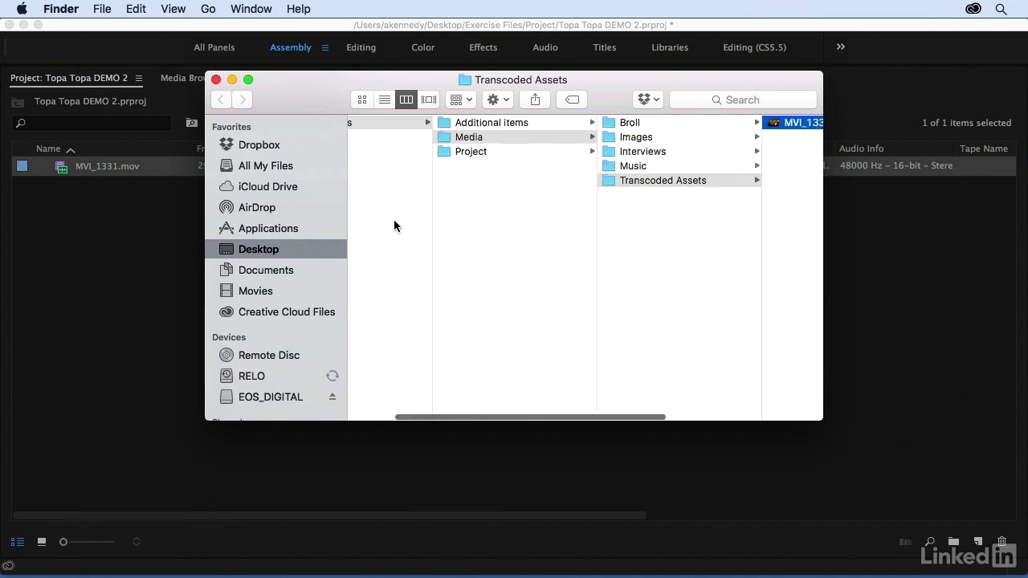
scroll(683, 190, right, 5)
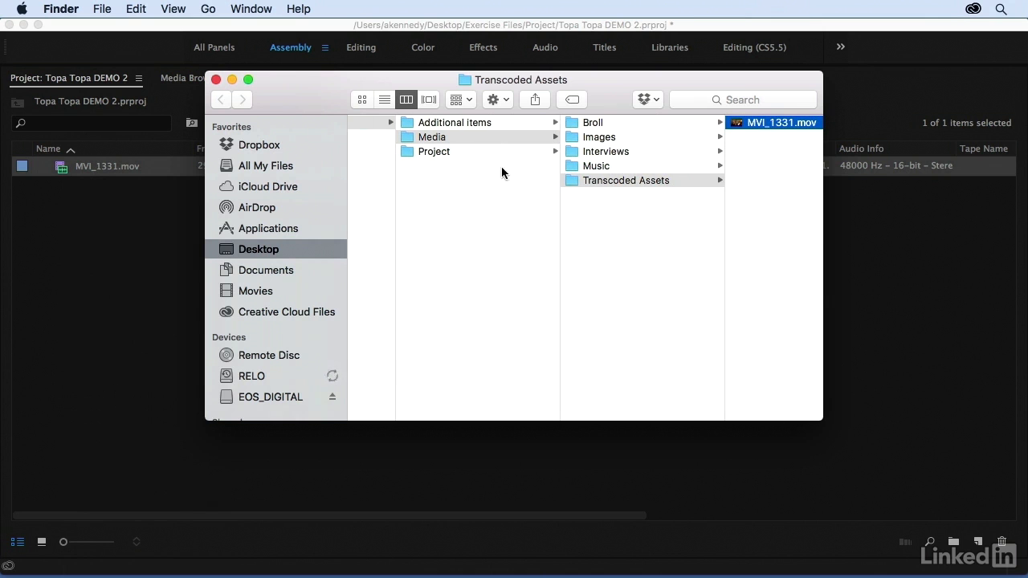
Inspect the original clips in the DCIM/100EOS7D folder of the EOS_DIGITAL card, and close the Finder window
click(265, 397)
click(467, 125)
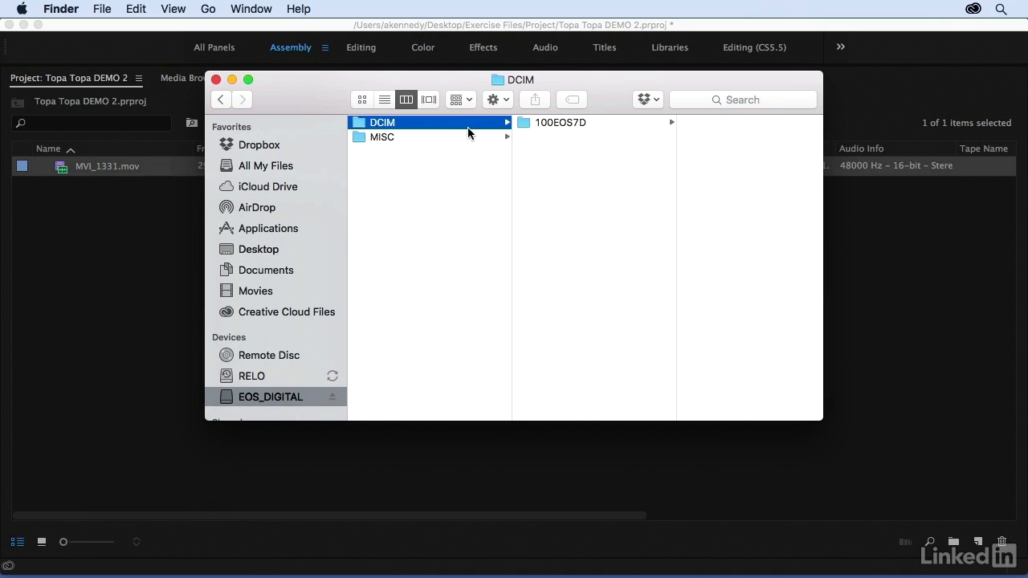
click(558, 121)
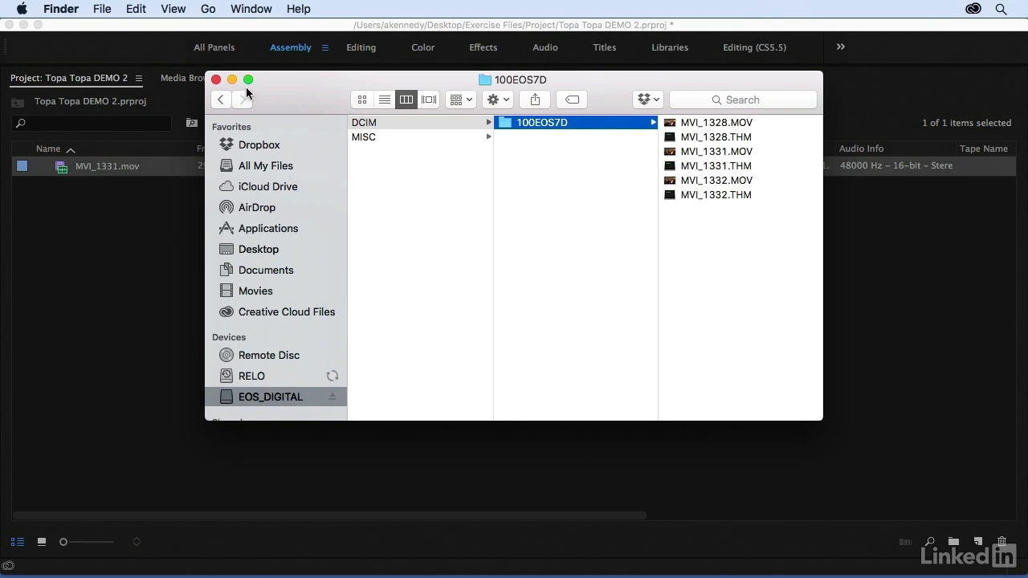
click(215, 79)
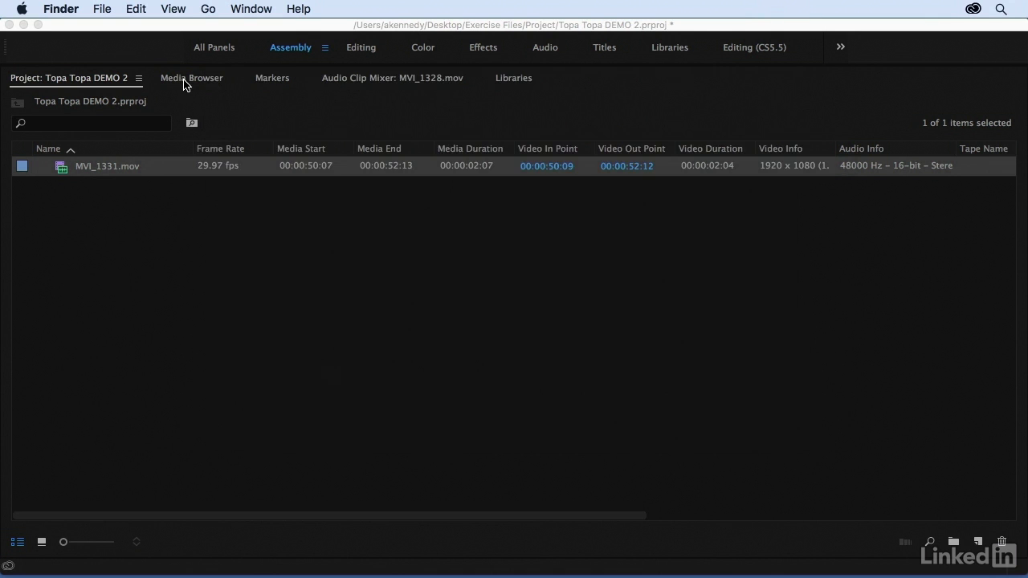
Browse the media on the RELO drive to the clips in the RELO/160619/A_01/01 folder
click(184, 84)
click(184, 84)
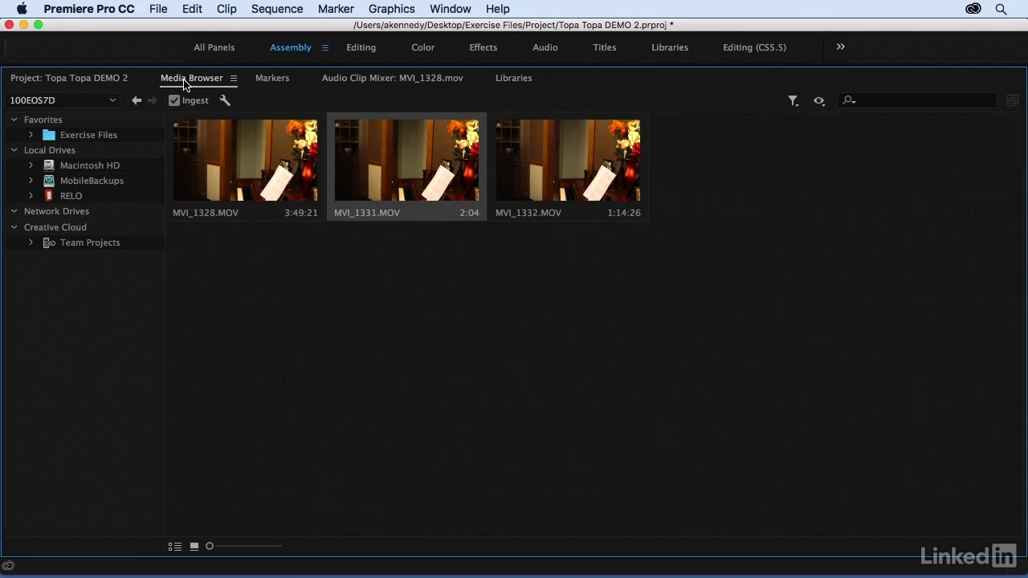
click(71, 196)
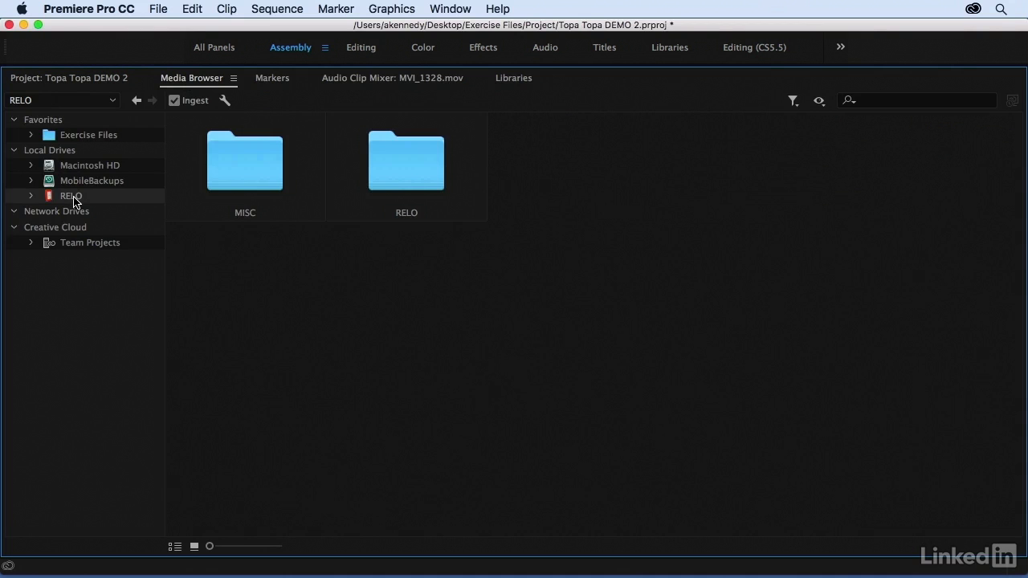
double_click(404, 163)
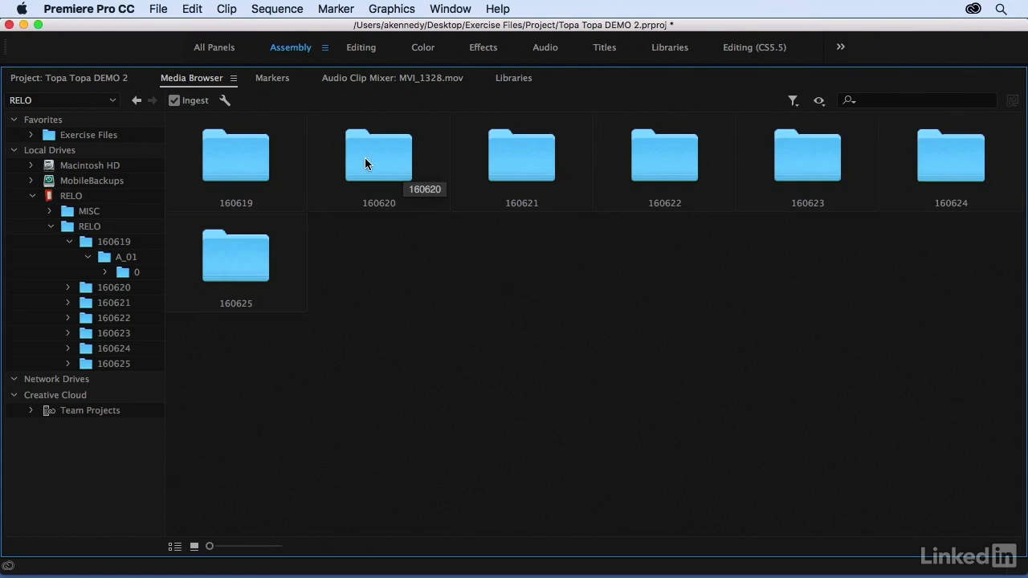
double_click(255, 150)
double_click(253, 153)
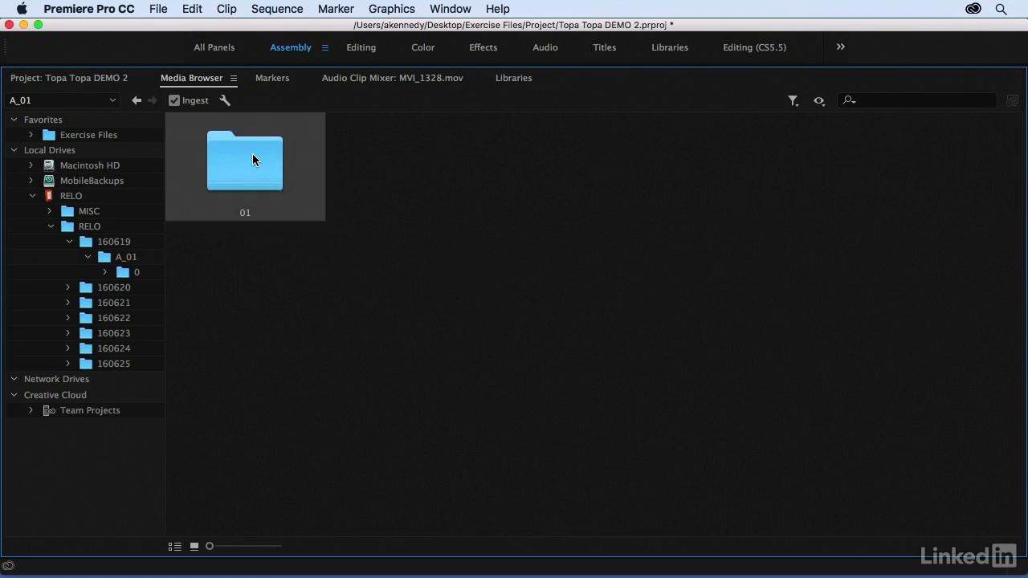
double_click(252, 158)
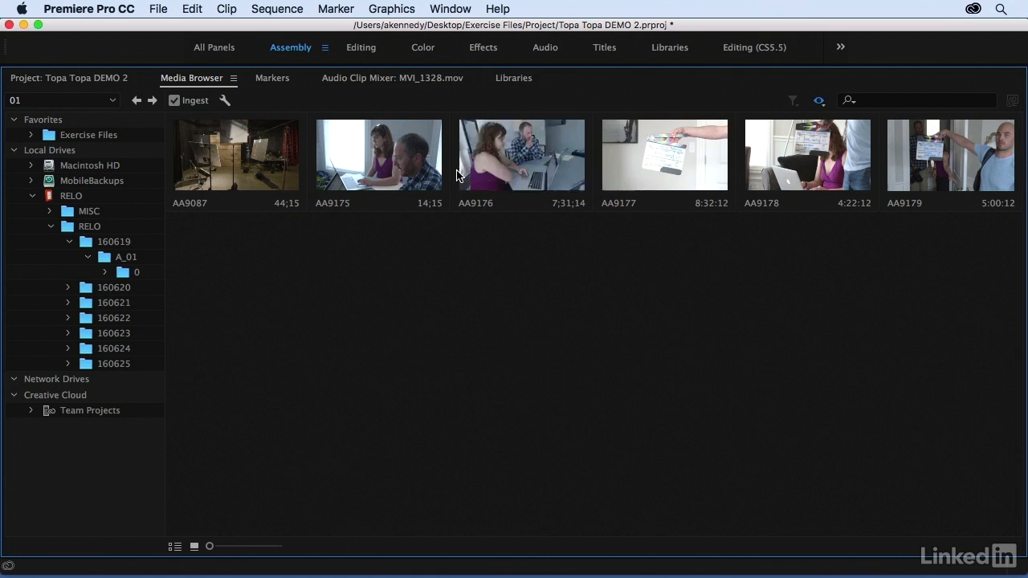
Turn off ingest, import clip AA9175 directly from the RELO drive, and display it in the project
click(361, 171)
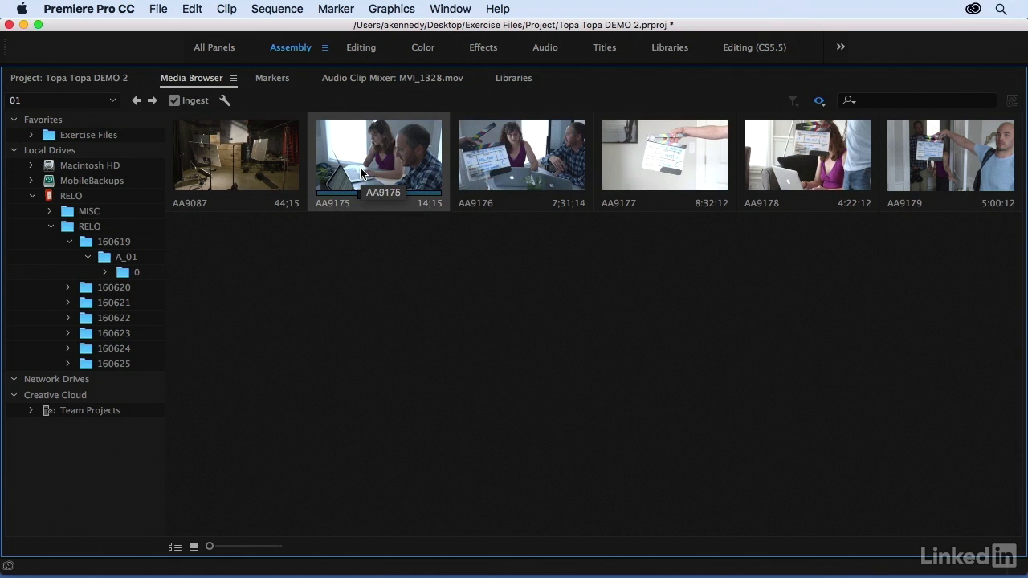
click(174, 100)
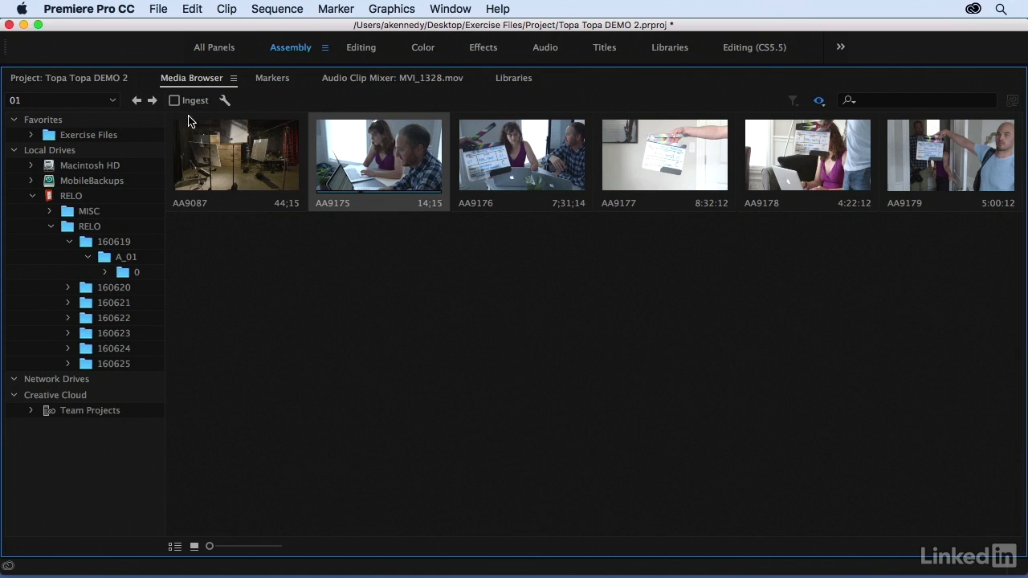
right_click(374, 152)
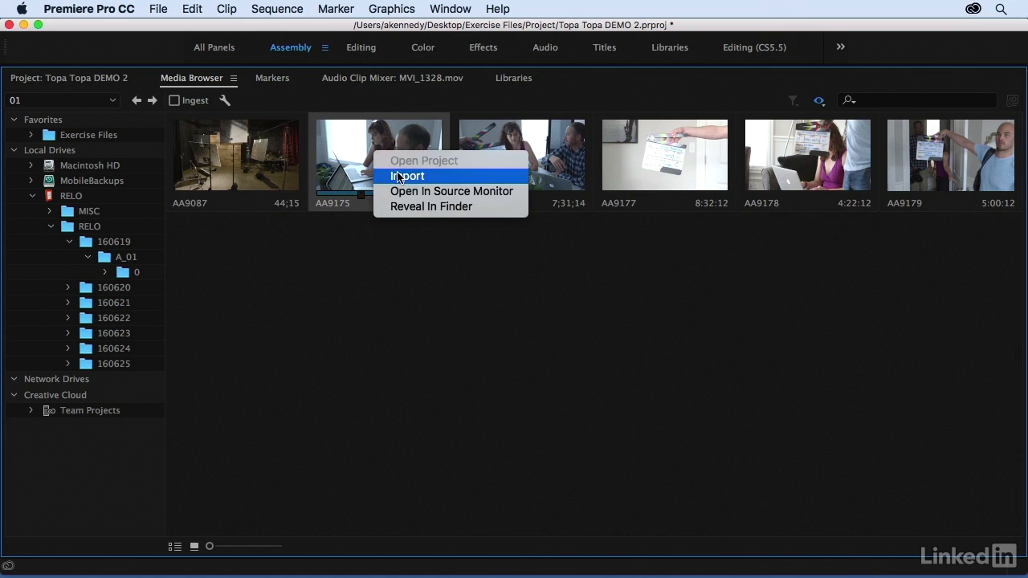
click(398, 177)
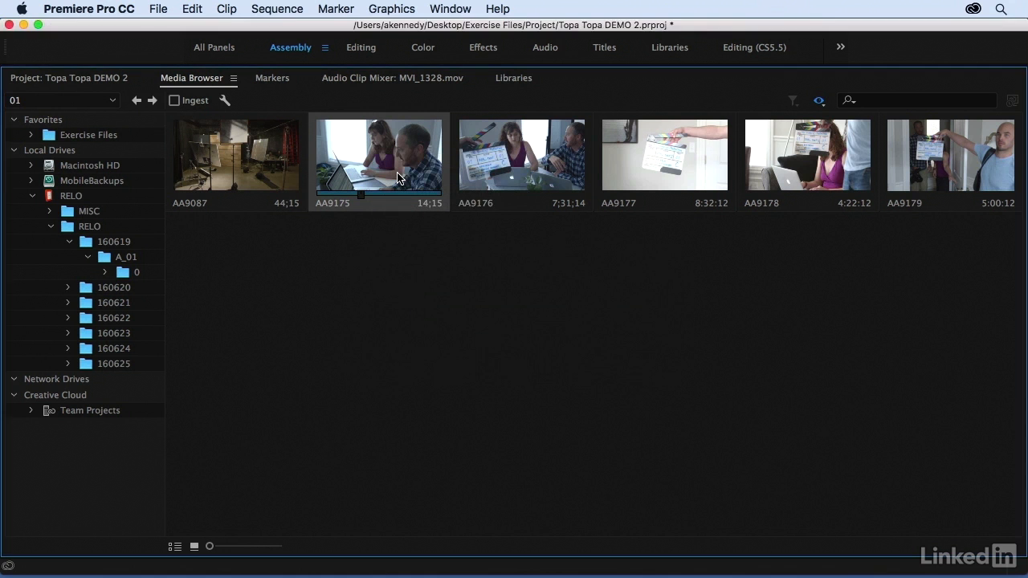
click(77, 83)
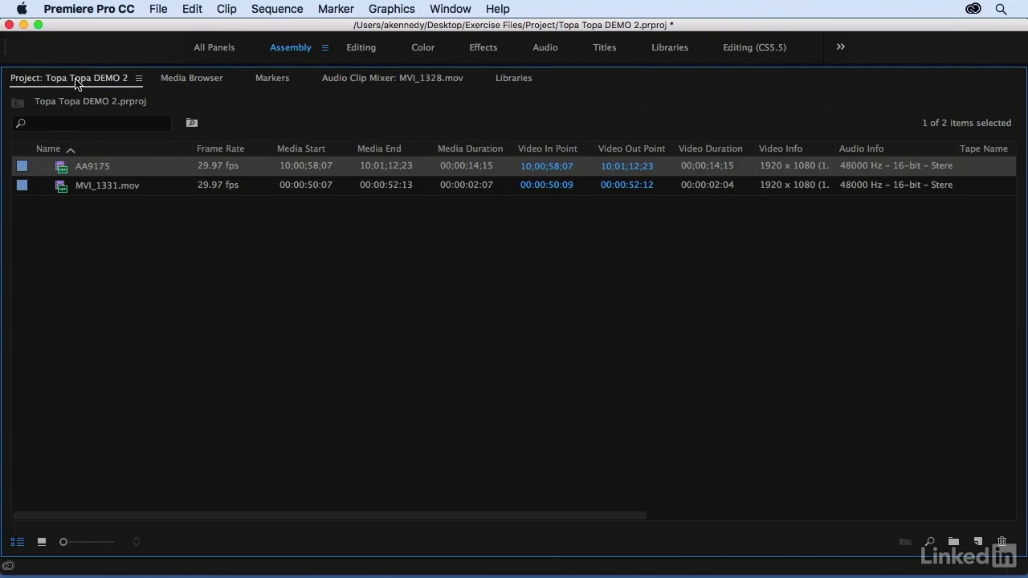
Load AA9175 in the Source Monitor and play a short part from about a fifth of the way in
double_click(63, 172)
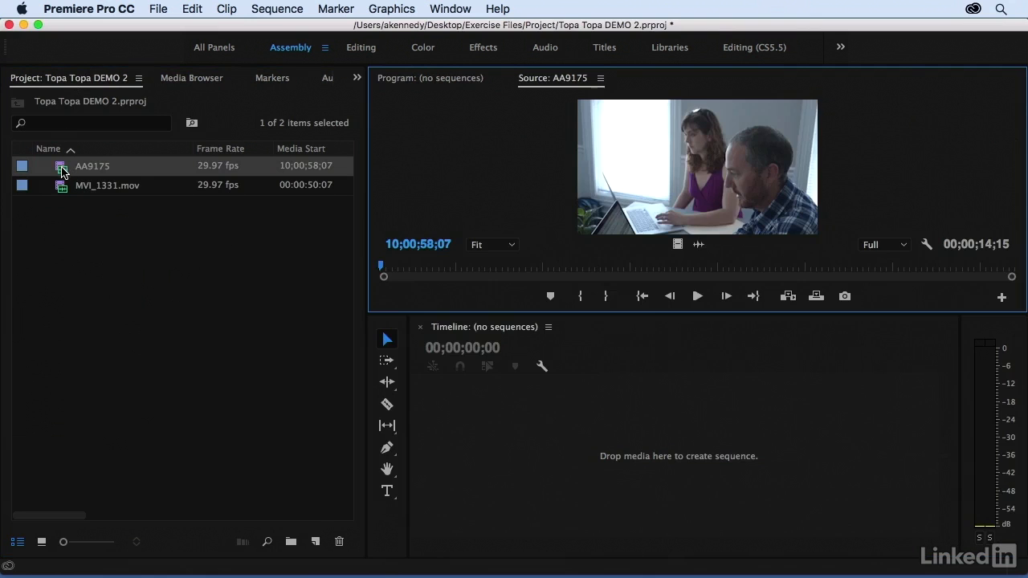
click(500, 268)
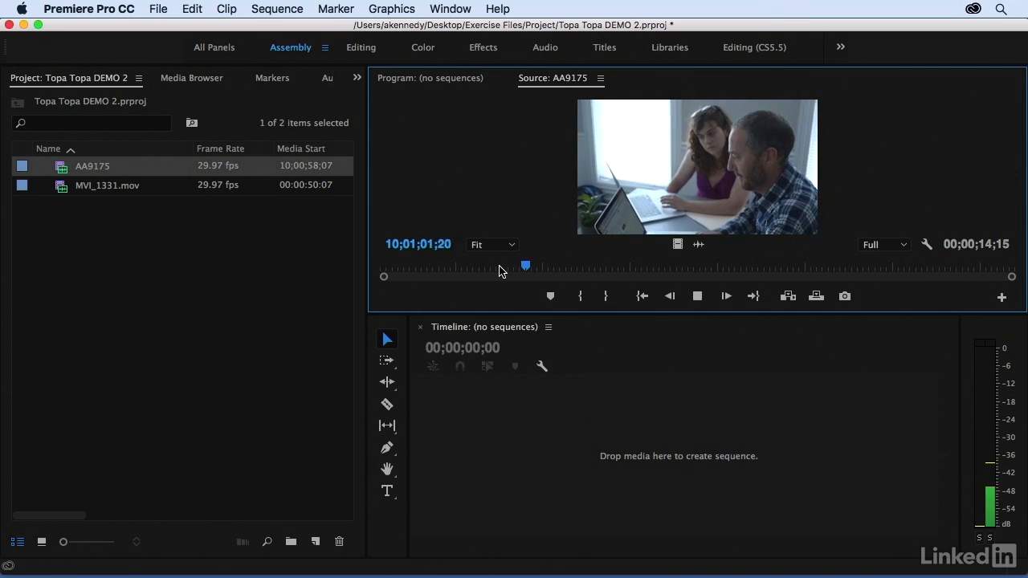
key(space)
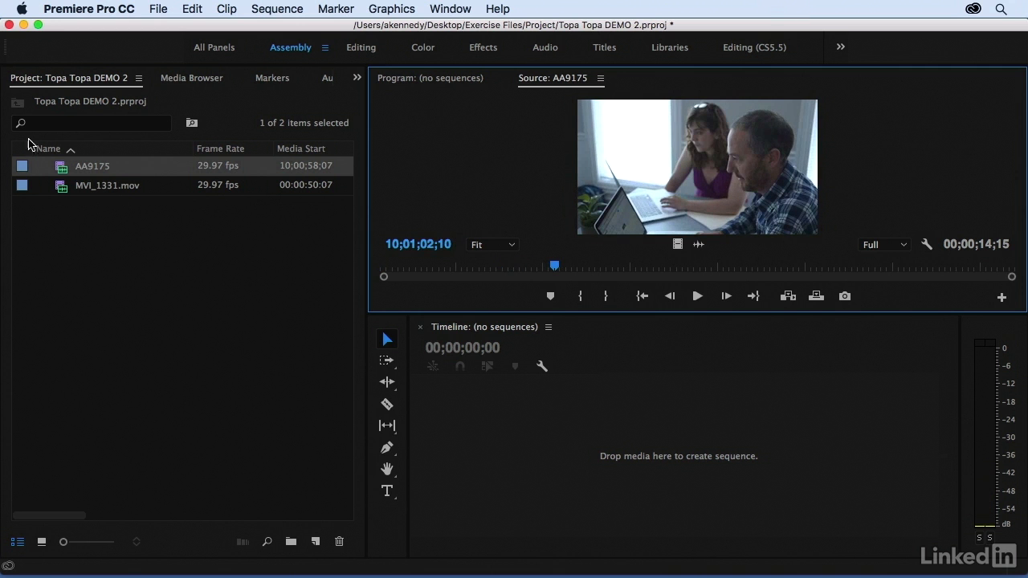
Reveal the source file of AA9175 in Finder, check its folder location on the RELO drive, and close the window
right_click(58, 174)
click(117, 408)
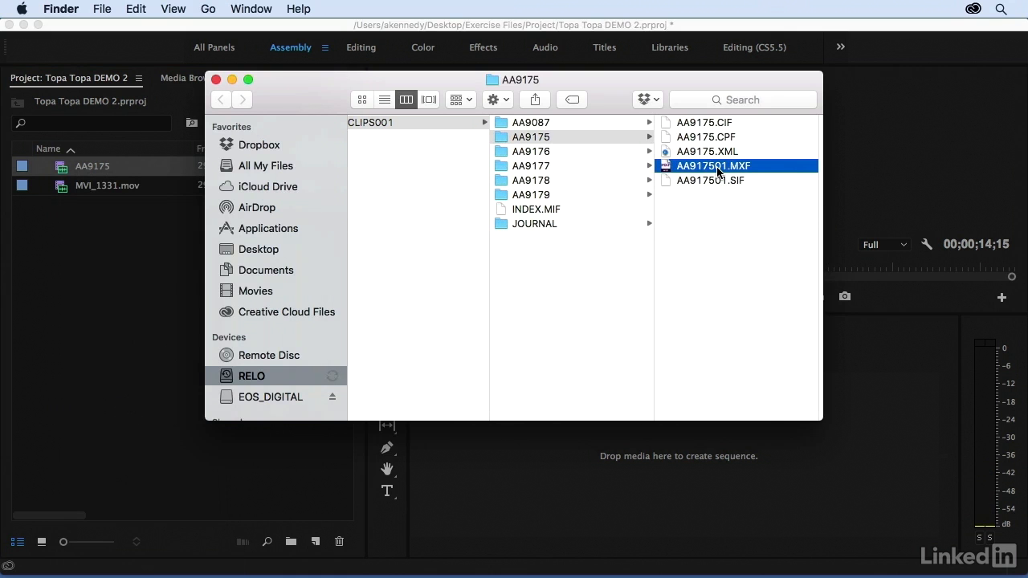
scroll(717, 171, left, 15)
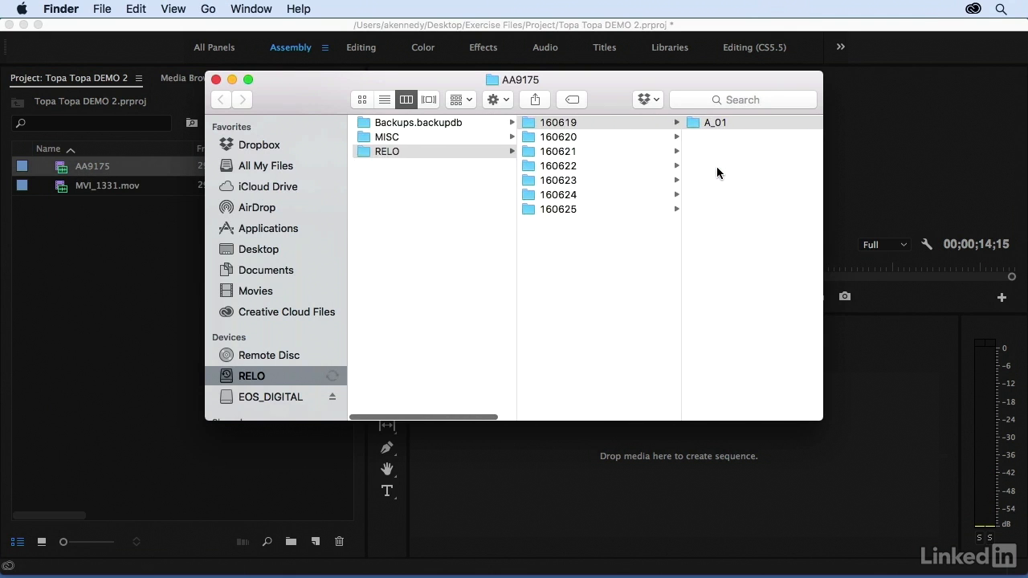
click(216, 79)
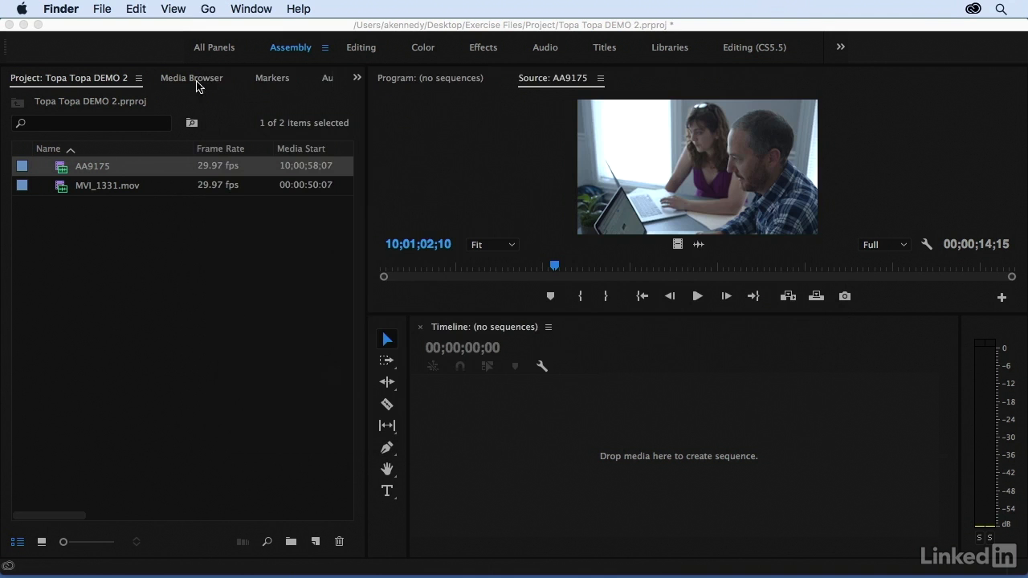
Mark a 1;21 range in clip AA9176 and turn on ingest, keeping Transcode with the Match Source - Apple ProRes 422 preset
click(184, 84)
click(186, 80)
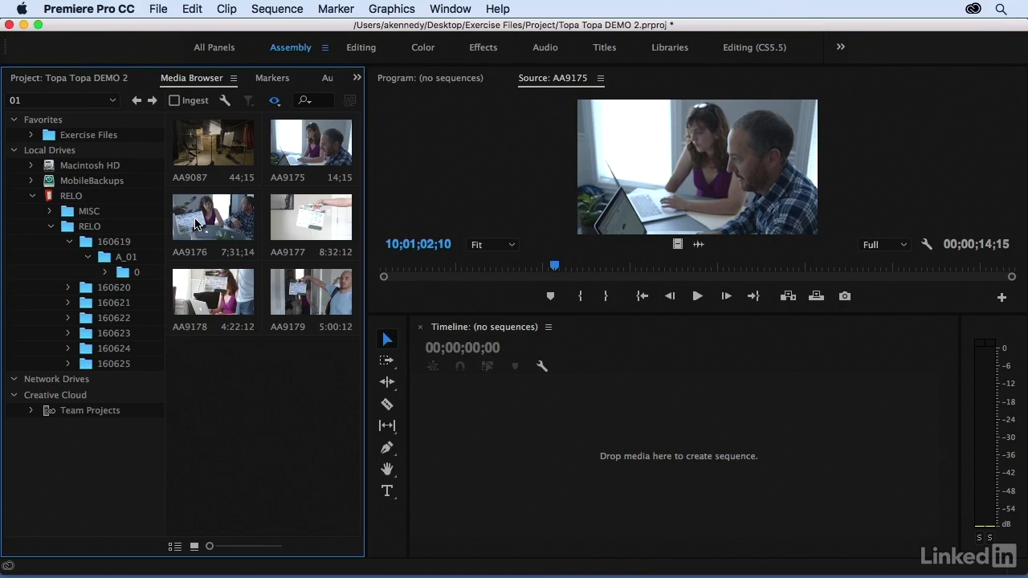
click(195, 224)
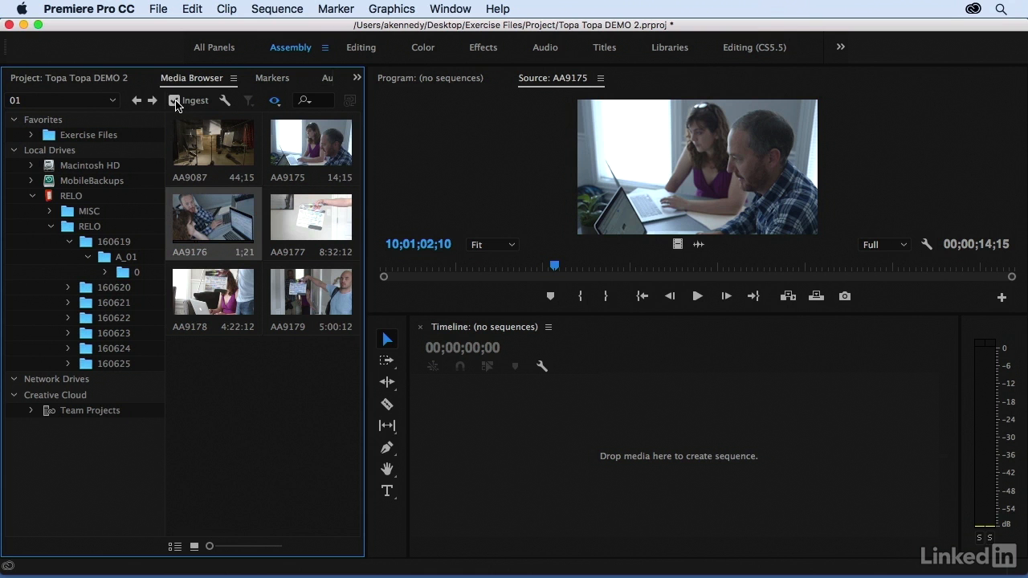
click(223, 102)
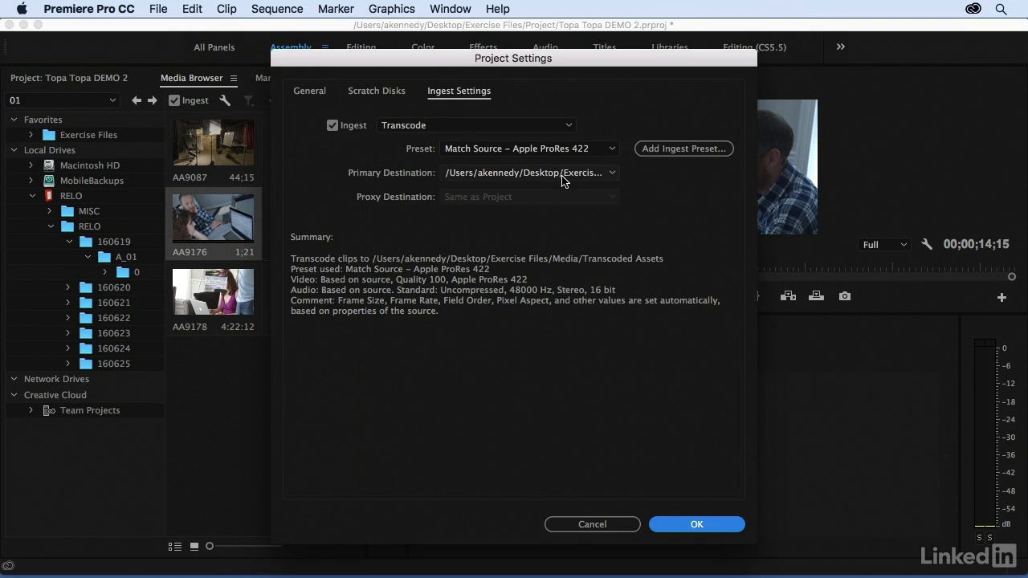
click(689, 524)
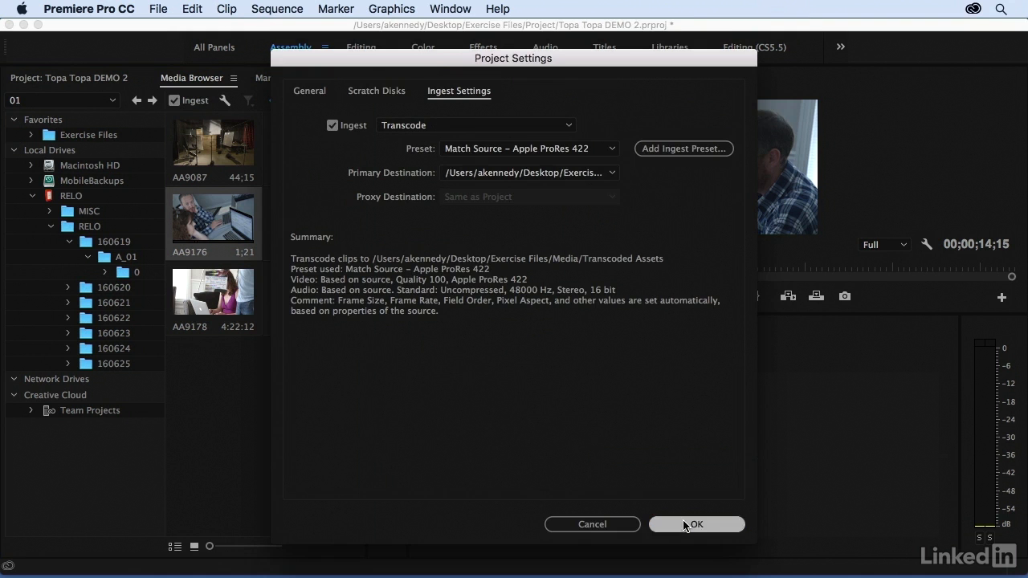
Import the marked range of AA9176 from the RELO drive and display the project's contents
right_click(204, 227)
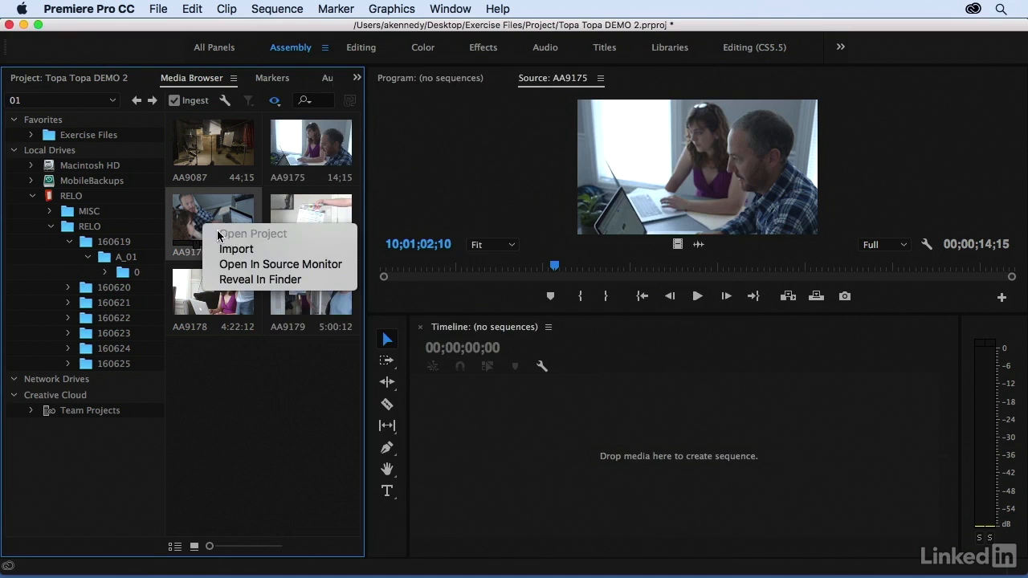
click(227, 250)
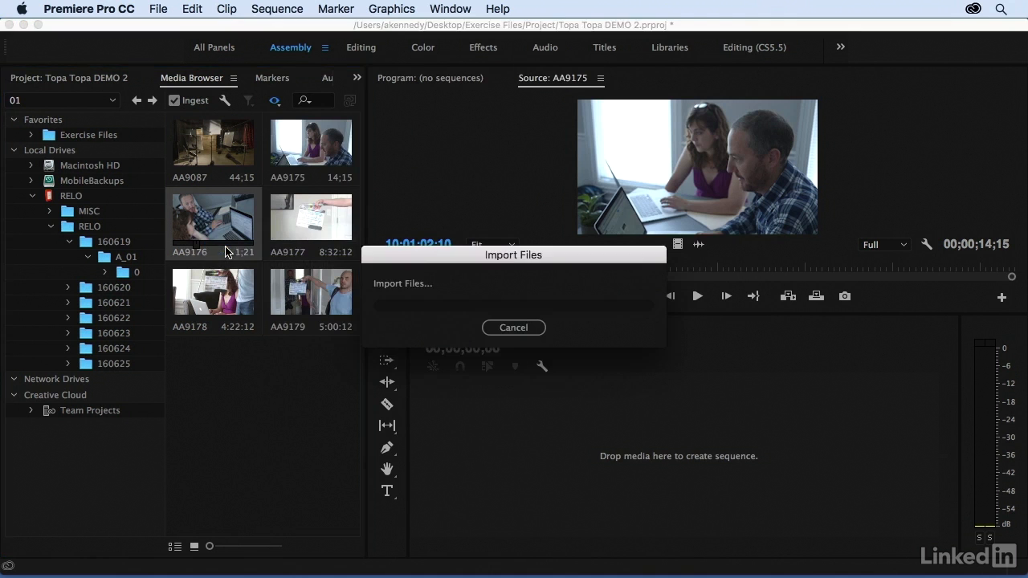
click(54, 79)
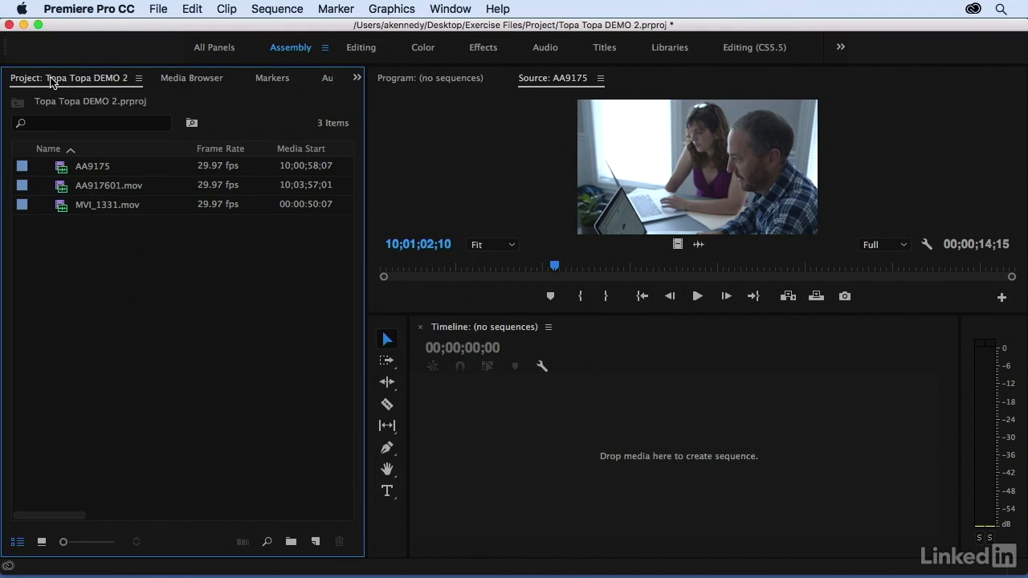
Reveal AA917601.mov in Finder to check its location in the Transcoded Assets folder, and close the window
click(61, 193)
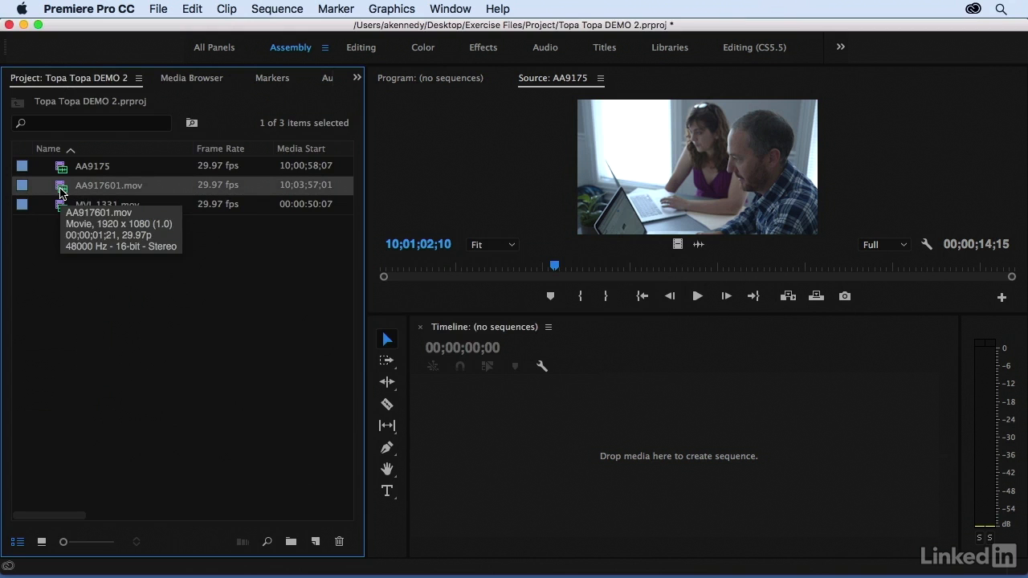
right_click(61, 193)
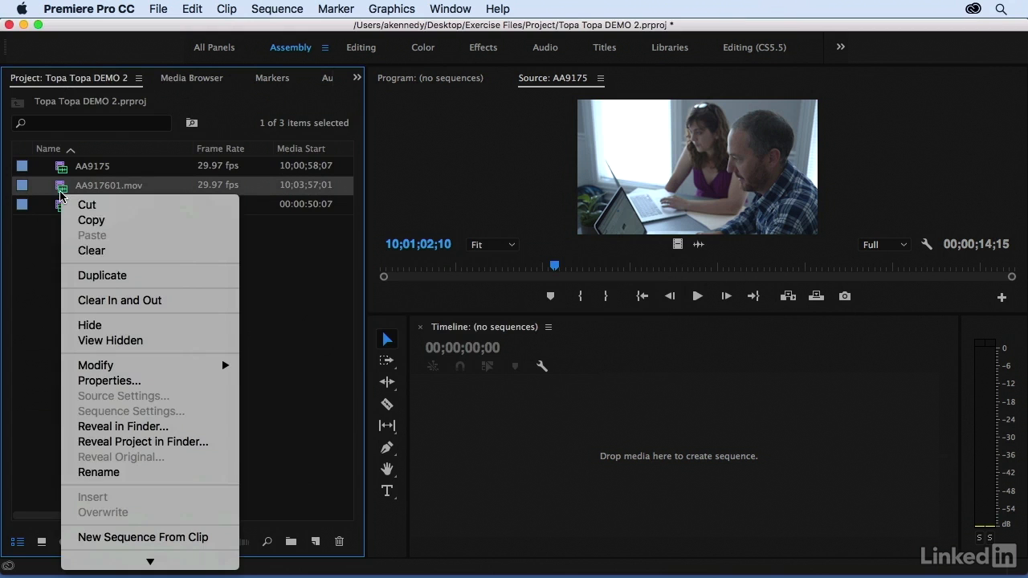
click(119, 426)
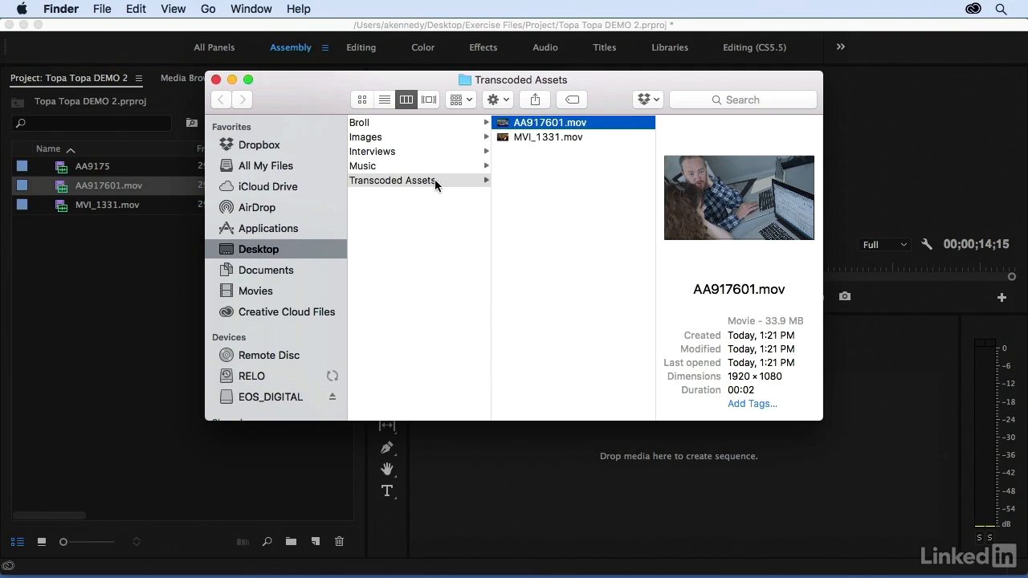
click(216, 80)
click(108, 257)
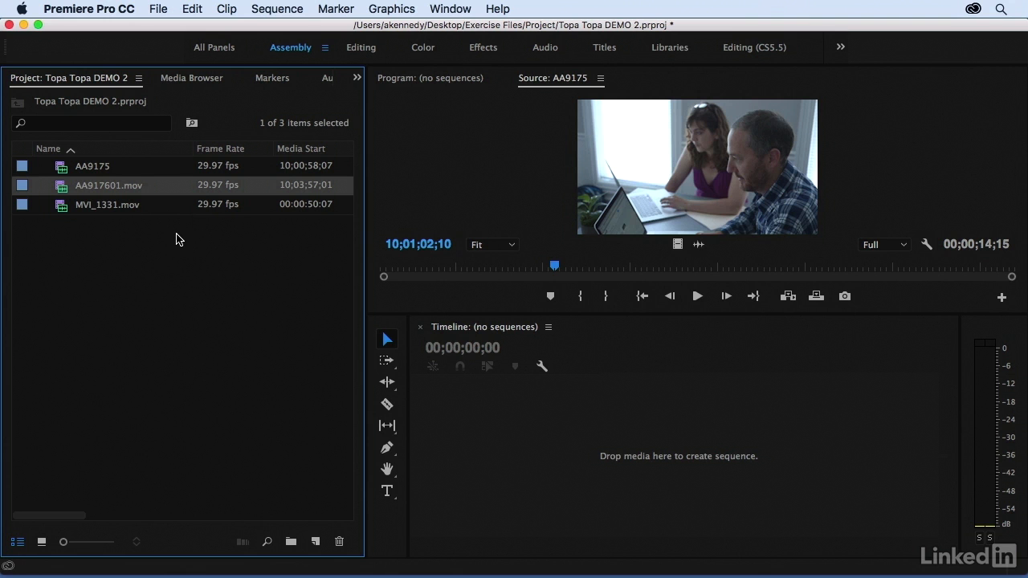
Browse the media on the RELO drive to the clips in the RELO/160620/A_01/01 folder
click(183, 81)
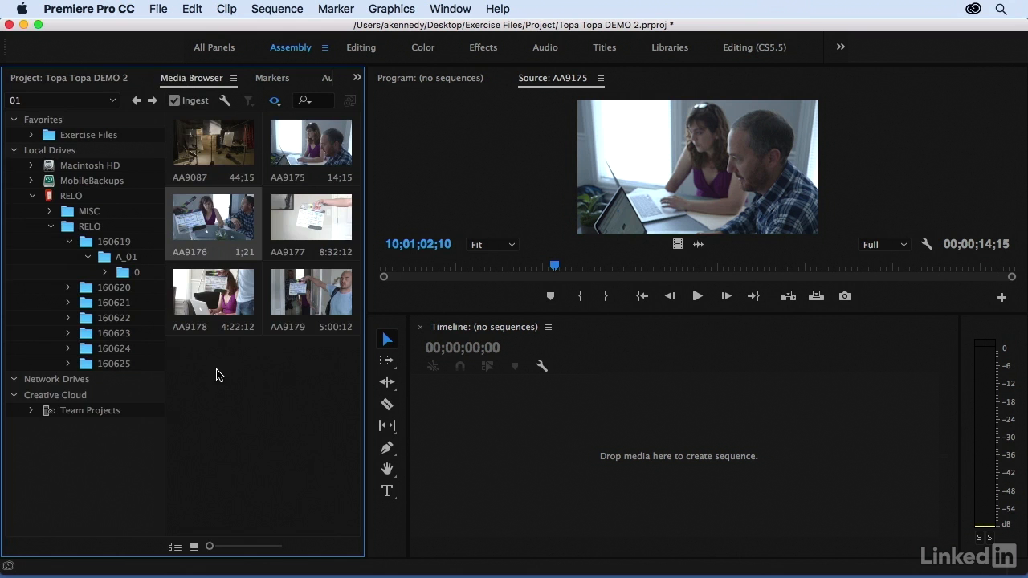
click(100, 291)
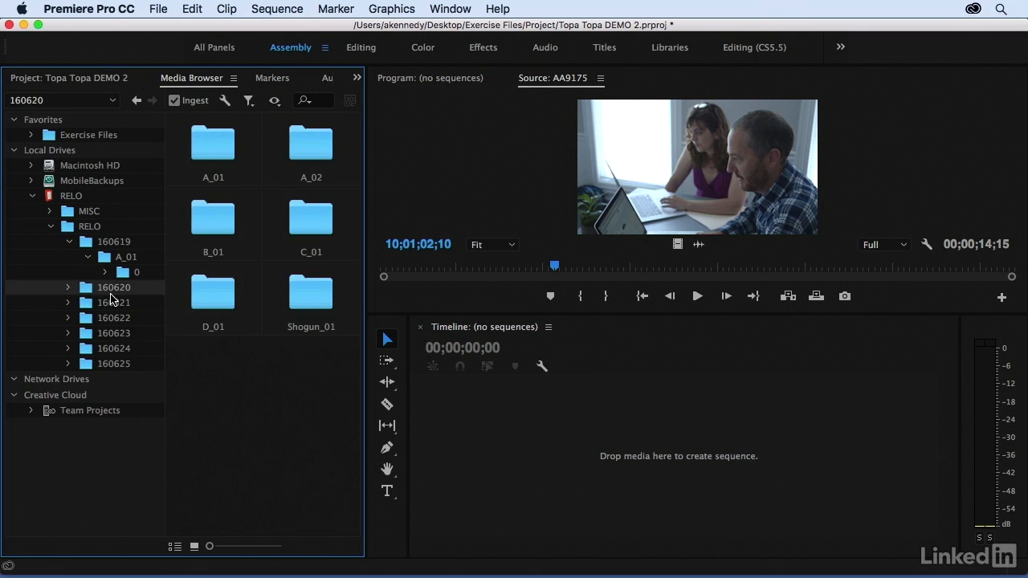
double_click(211, 148)
double_click(221, 168)
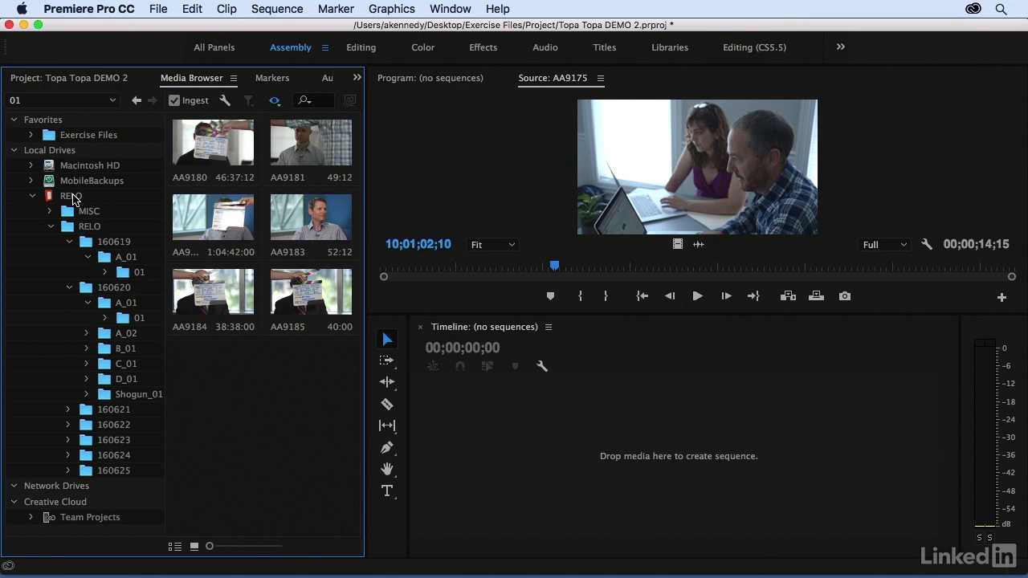
Return to the top level of the RELO drive and examine the directory viewer formats offered there
click(71, 196)
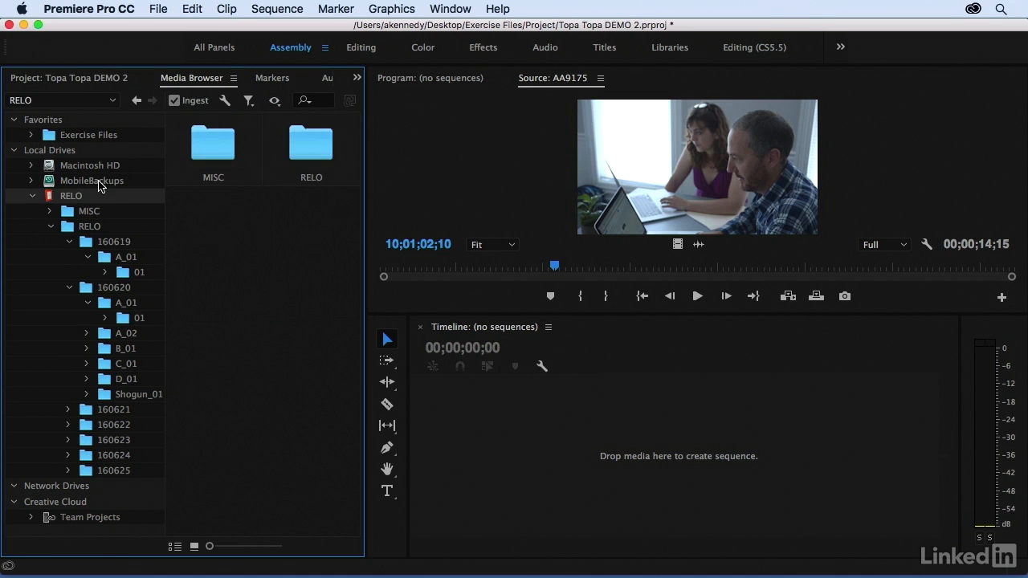
click(274, 103)
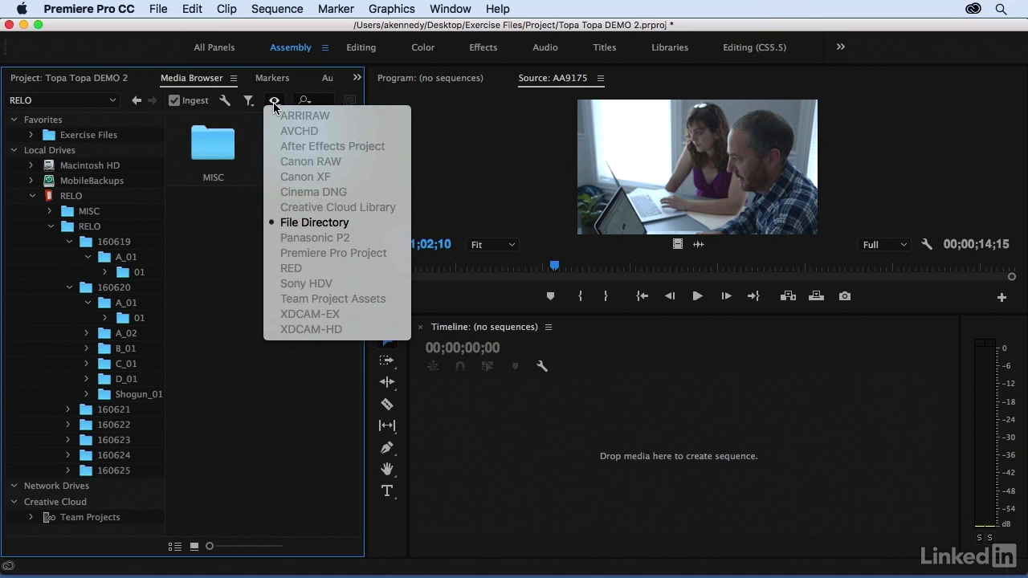
click(274, 107)
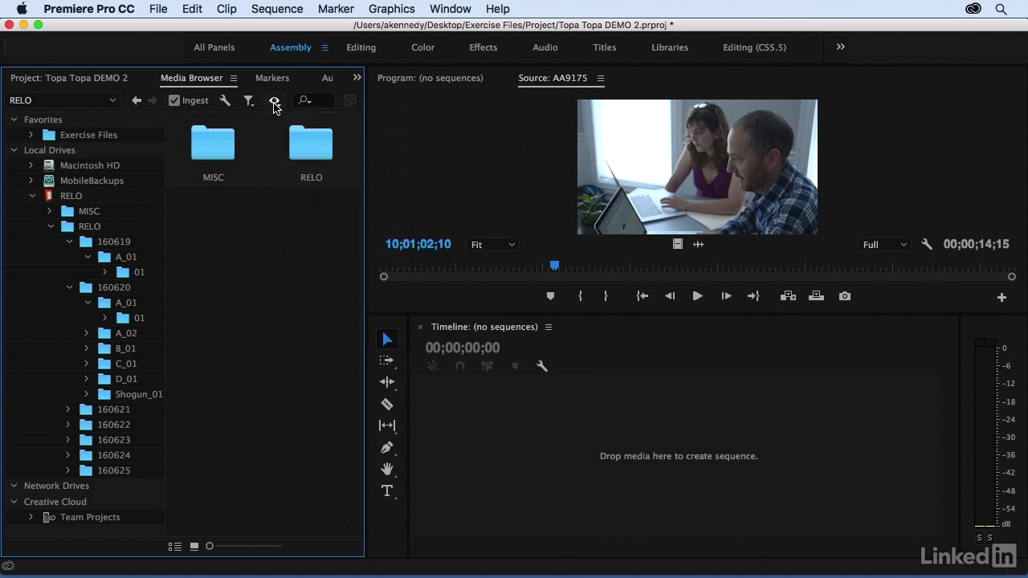
Reopen the clips in RELO/160620/A_01/01 and examine the directory viewer formats offered for that camera media
double_click(310, 143)
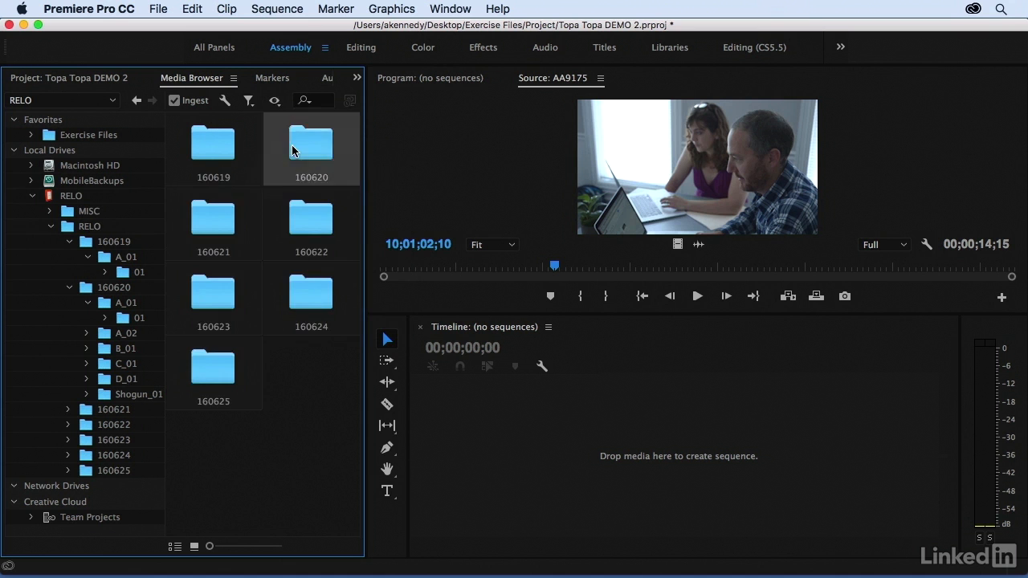
double_click(294, 144)
double_click(222, 153)
double_click(222, 161)
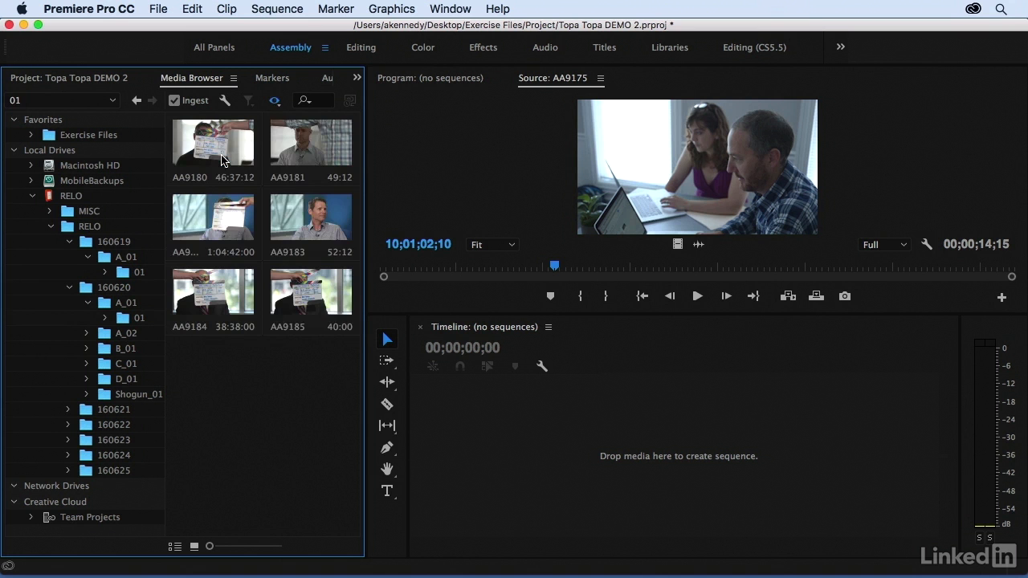
click(274, 102)
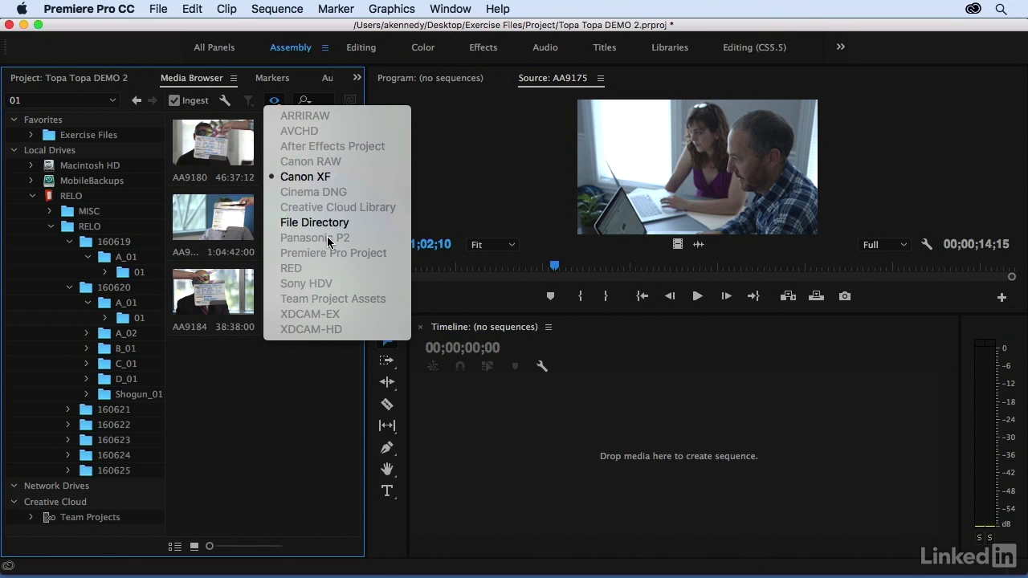
click(269, 388)
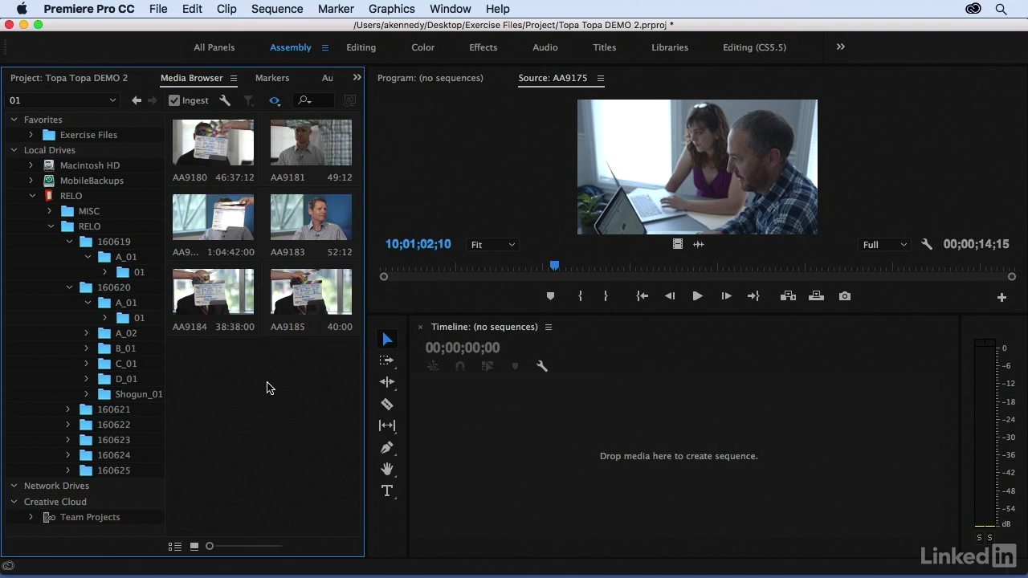
Select AA9175, AA917601.mov and MVI_1331.mov in the project and delete them all
click(72, 77)
click(83, 252)
drag(84, 252, 81, 172)
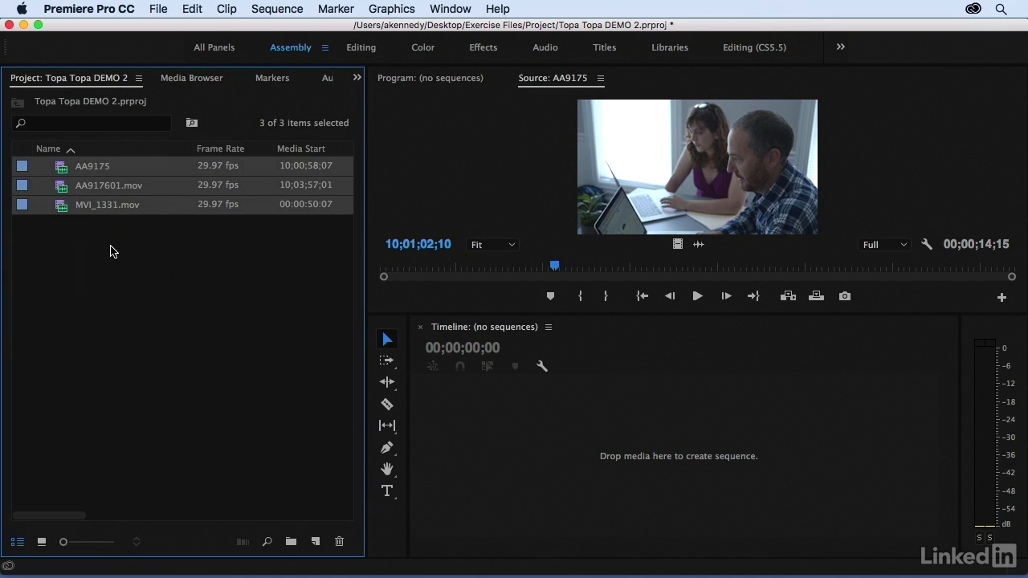
key(Delete)
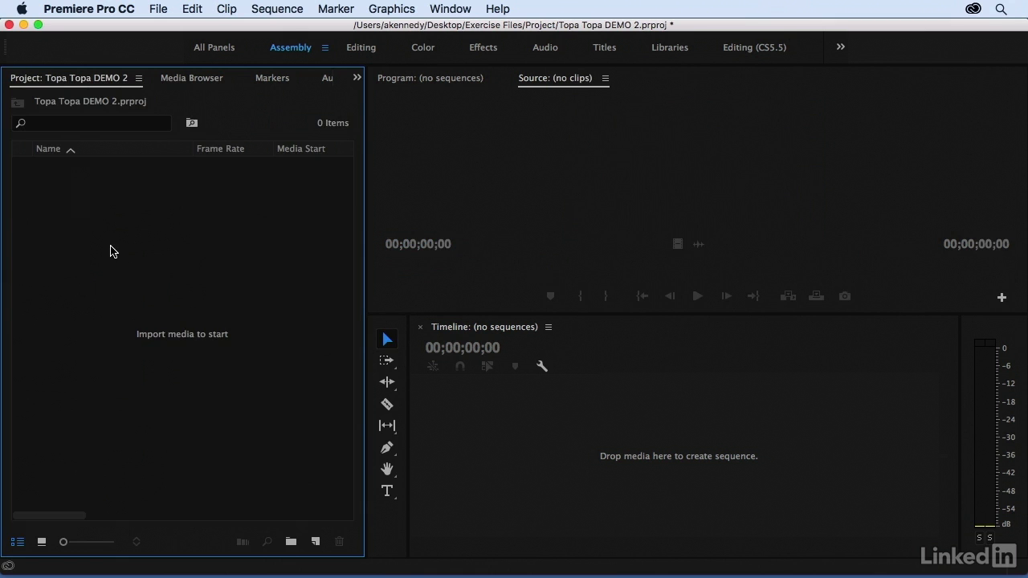